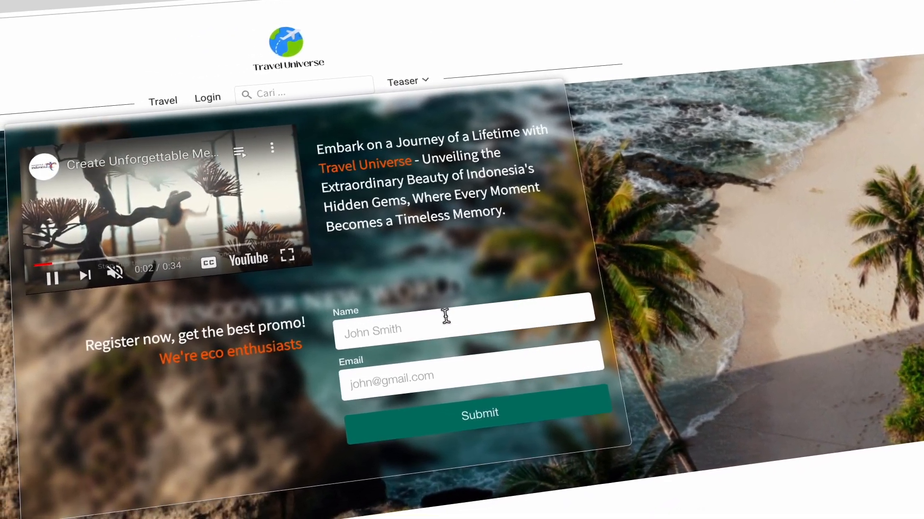
# Step: Fill the Teaser dropdown form with a sample name and e-mail address and submit it
pyautogui.click(445, 316)
pyautogui.write('john')
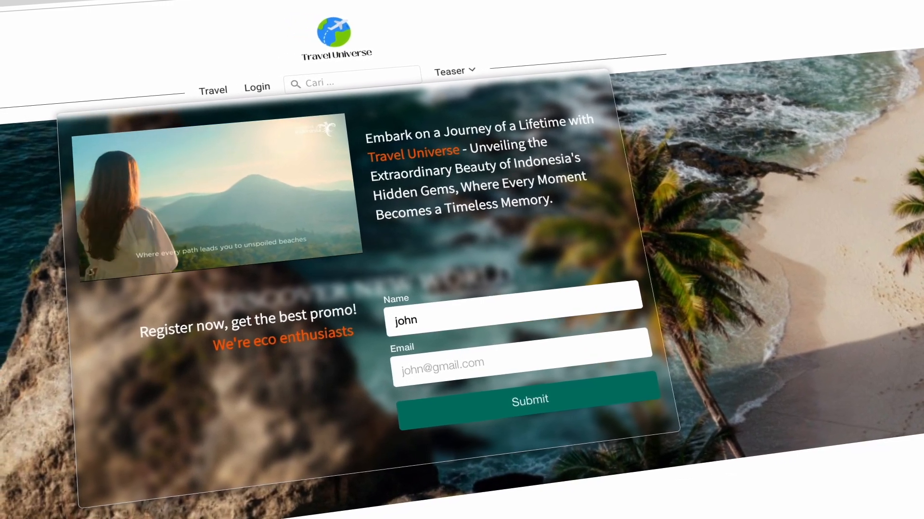
pyautogui.press('Tab')
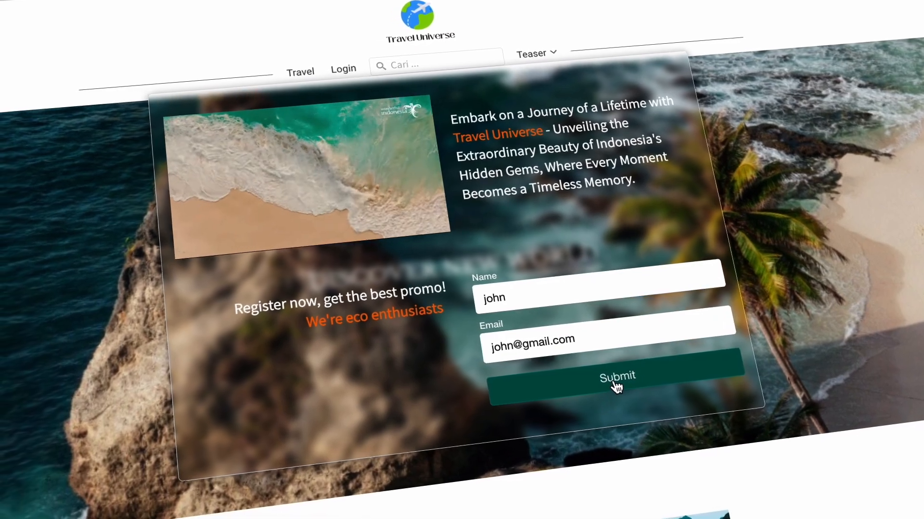
pyautogui.click(596, 386)
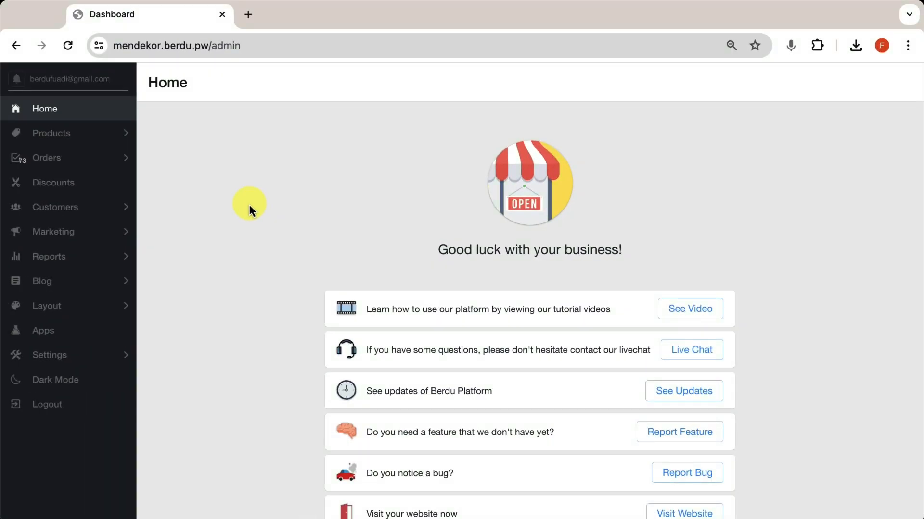
# Step: In Layout > Edit Layout, start adding a new item to the Navigation section
pyautogui.click(80, 311)
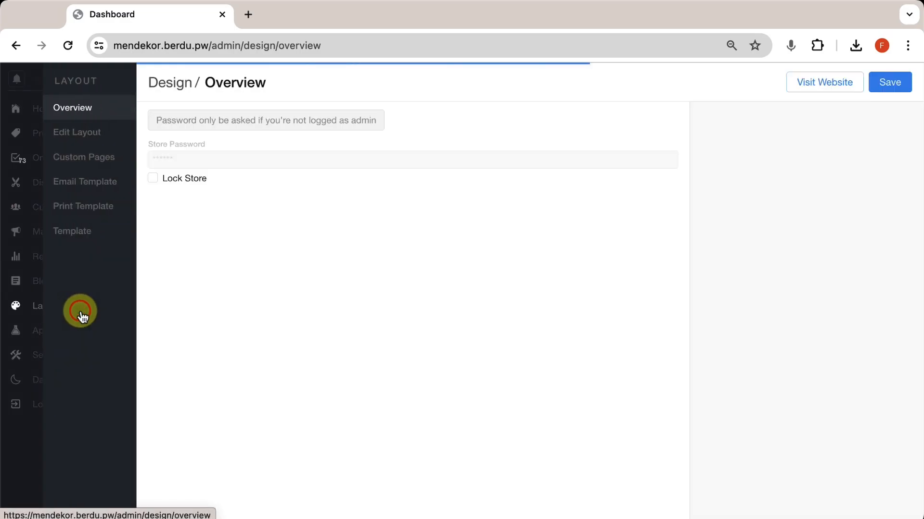
pyautogui.click(77, 132)
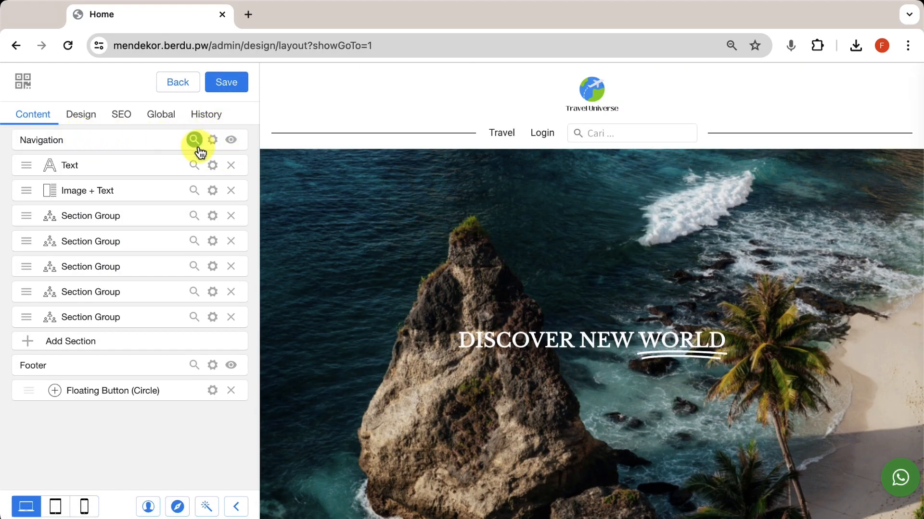
pyautogui.click(212, 140)
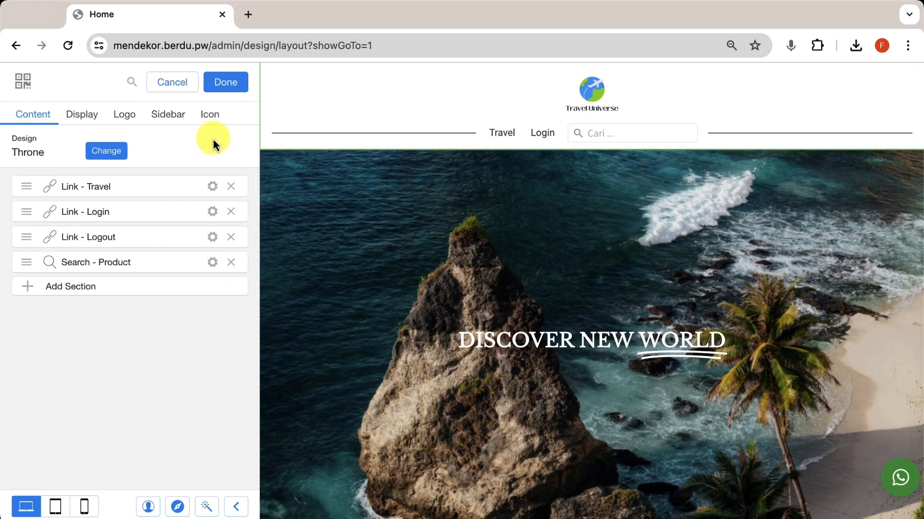
pyautogui.click(129, 291)
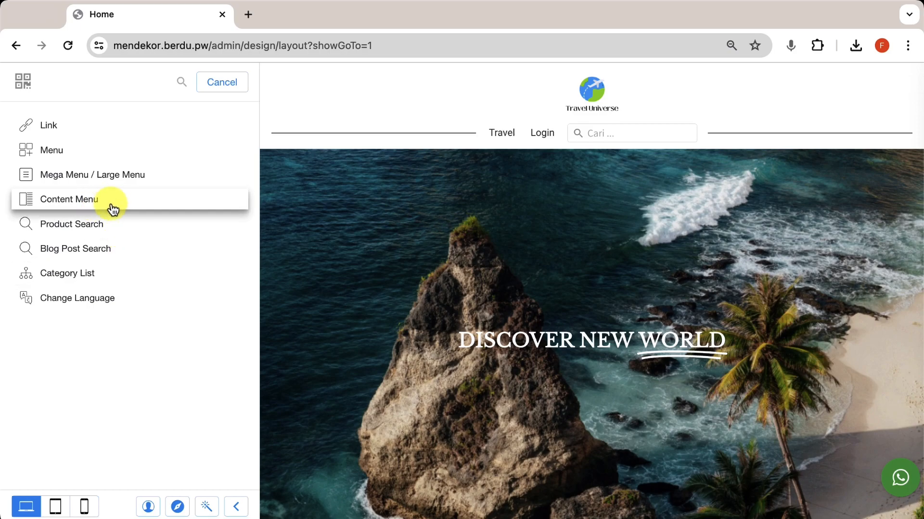
# Step: Add a Content Menu to the navigation, enable Preview Content, and label it Teaser
pyautogui.click(96, 210)
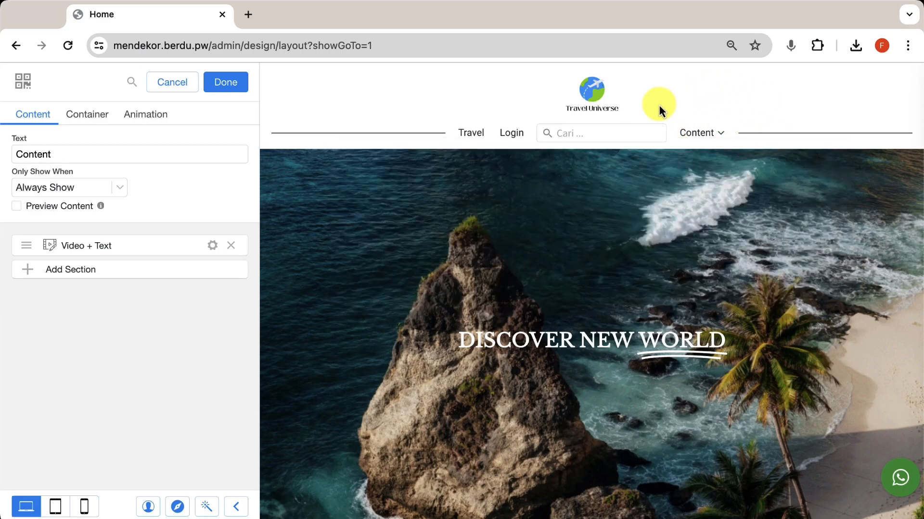
pyautogui.moveTo(703, 133)
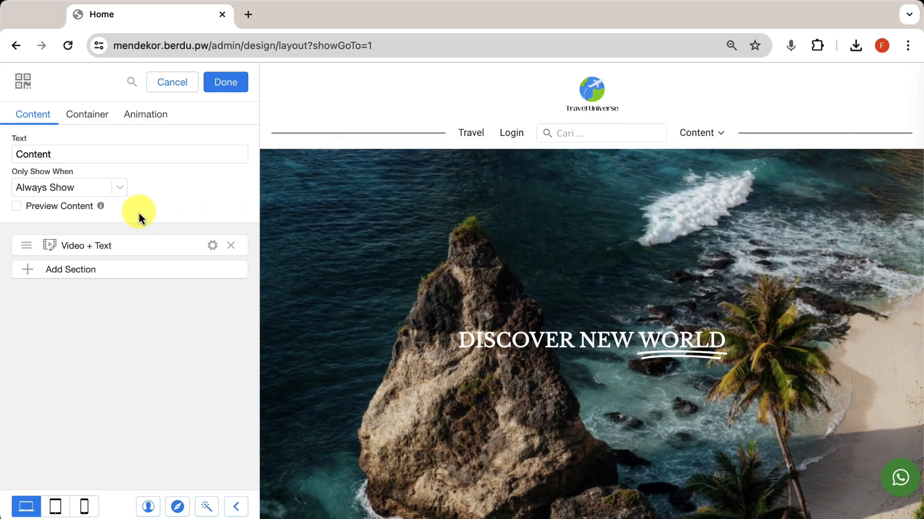
pyautogui.moveTo(49, 206)
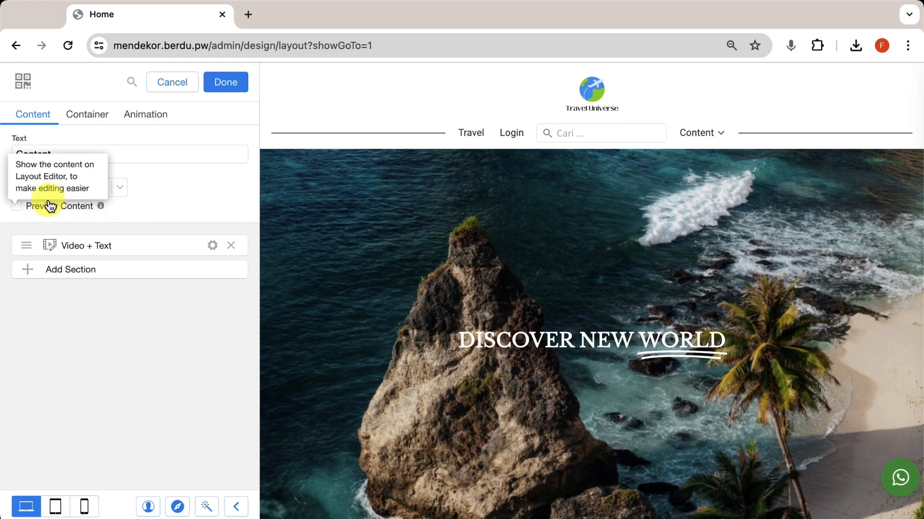
pyautogui.click(16, 208)
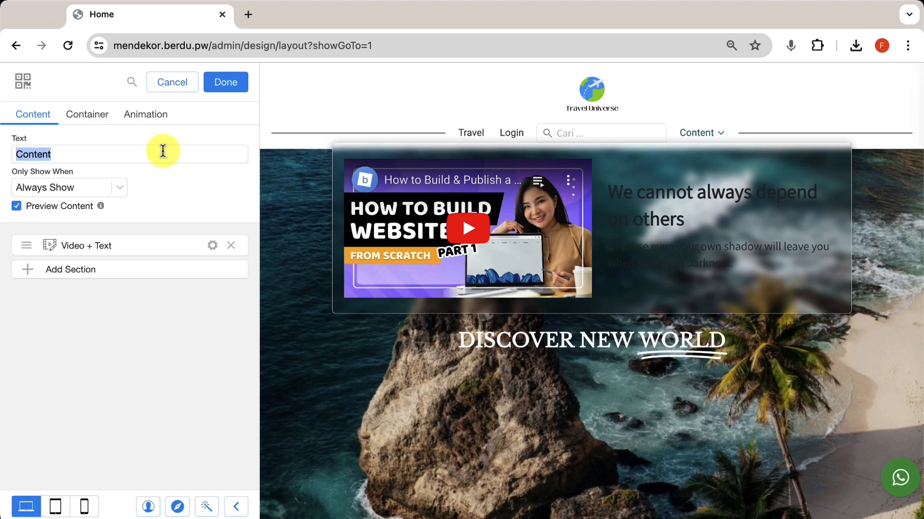
pyautogui.write('Teaser')
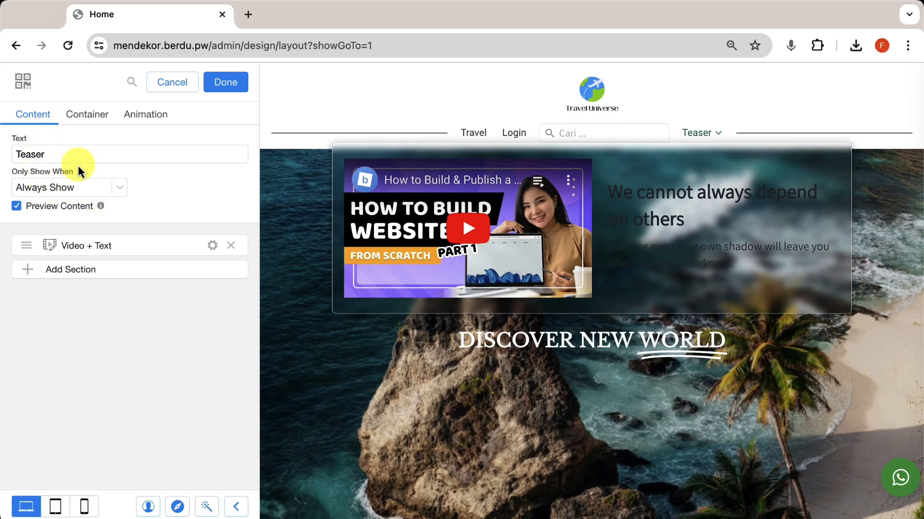
pyautogui.click(109, 190)
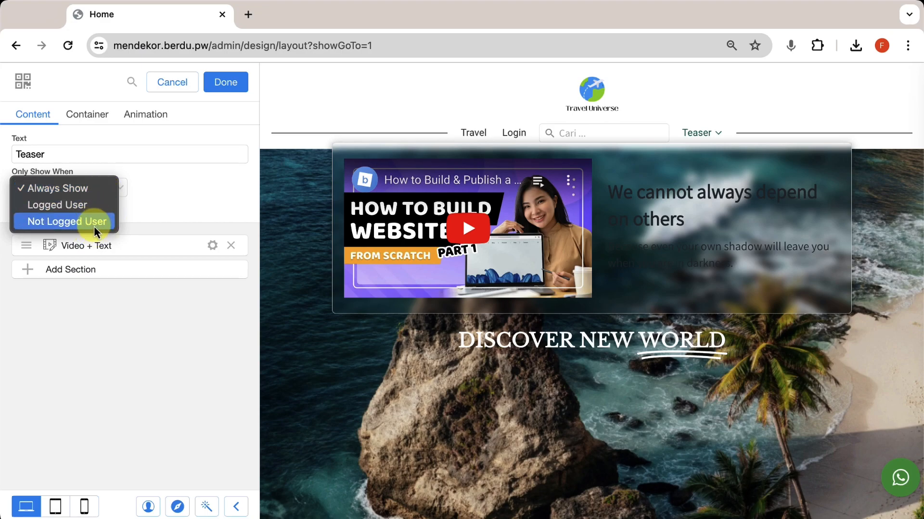
pyautogui.click(99, 189)
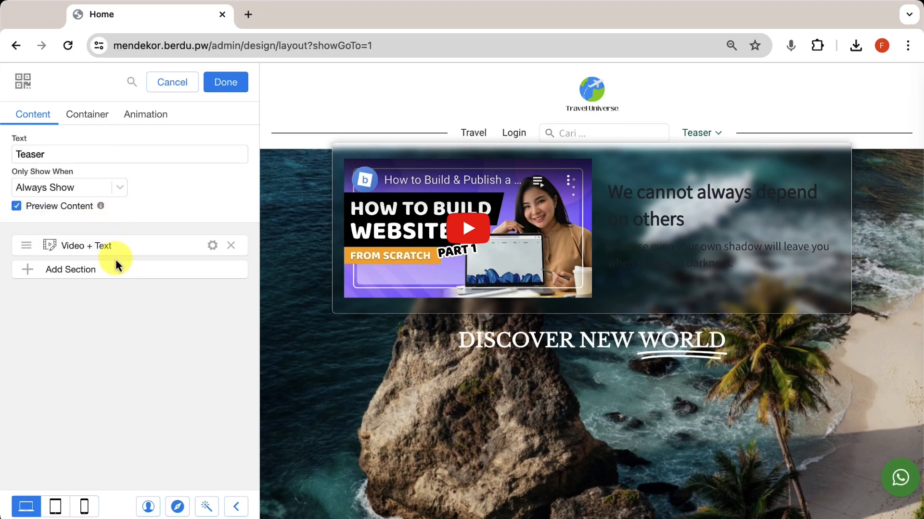
pyautogui.click(157, 246)
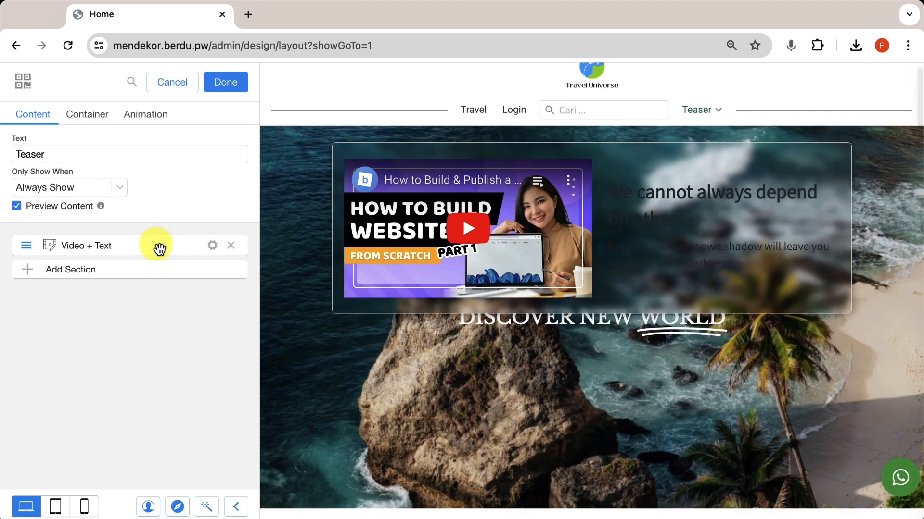
pyautogui.click(145, 272)
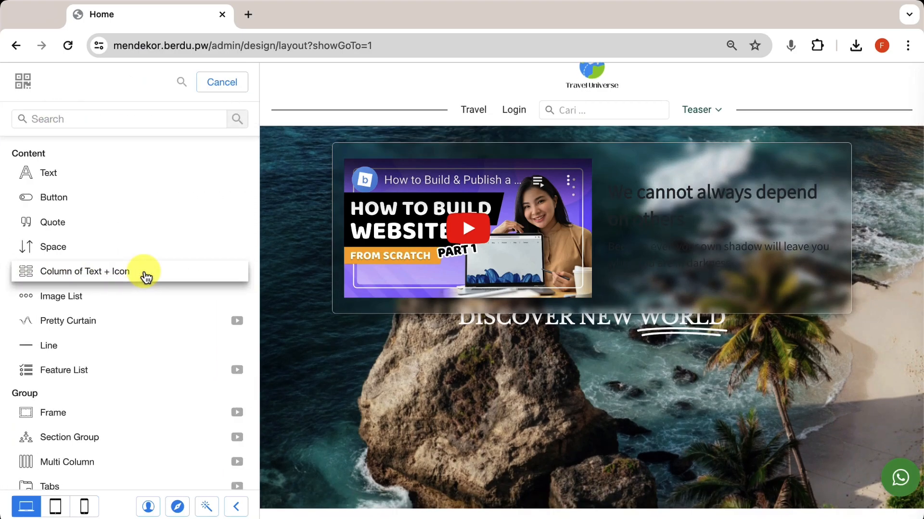
pyautogui.scroll(-1, 146, 278)
pyautogui.scroll(-10, 146, 277)
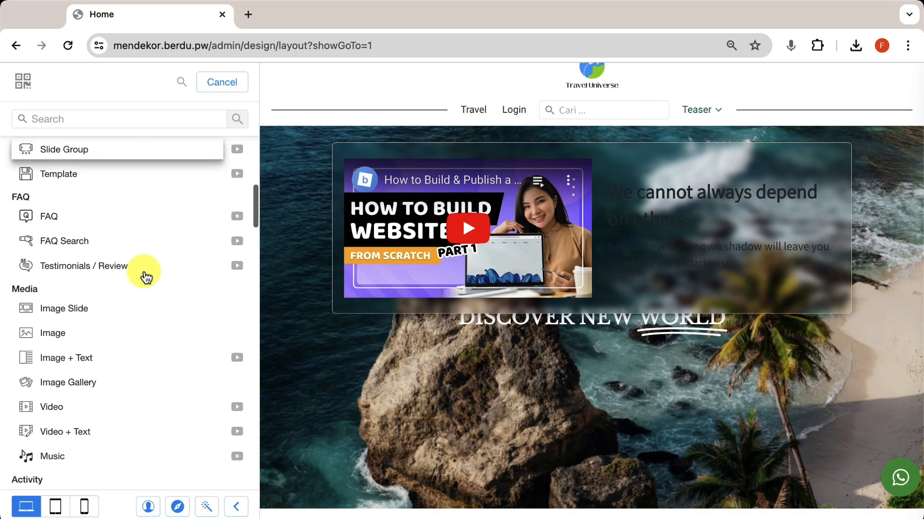
pyautogui.scroll(-12, 146, 278)
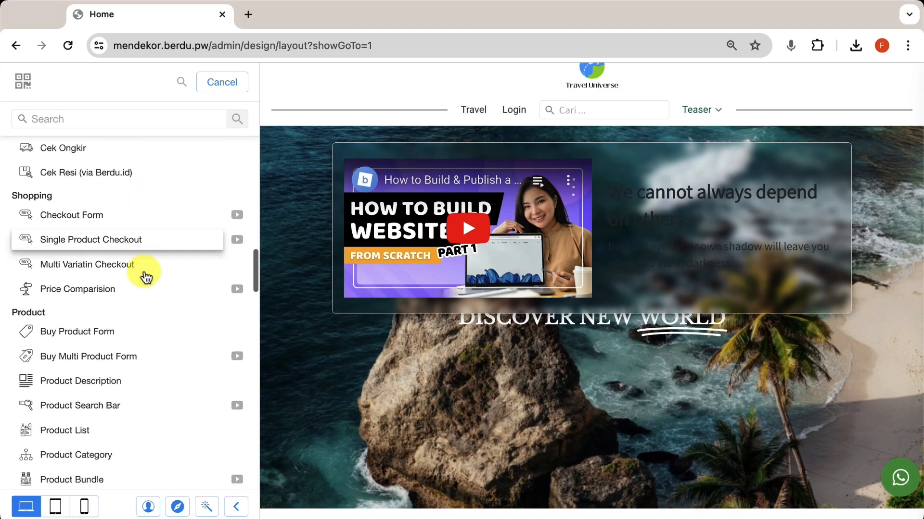
pyautogui.scroll(-18, 146, 277)
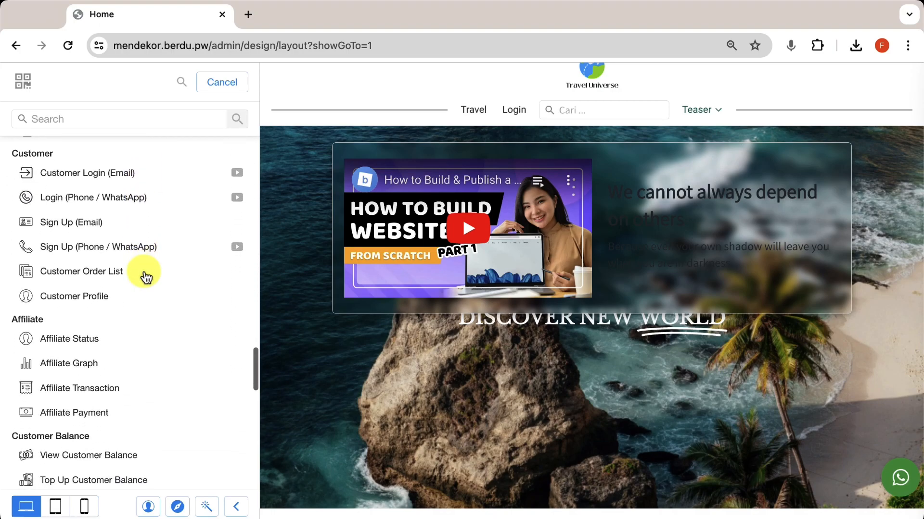
pyautogui.click(221, 85)
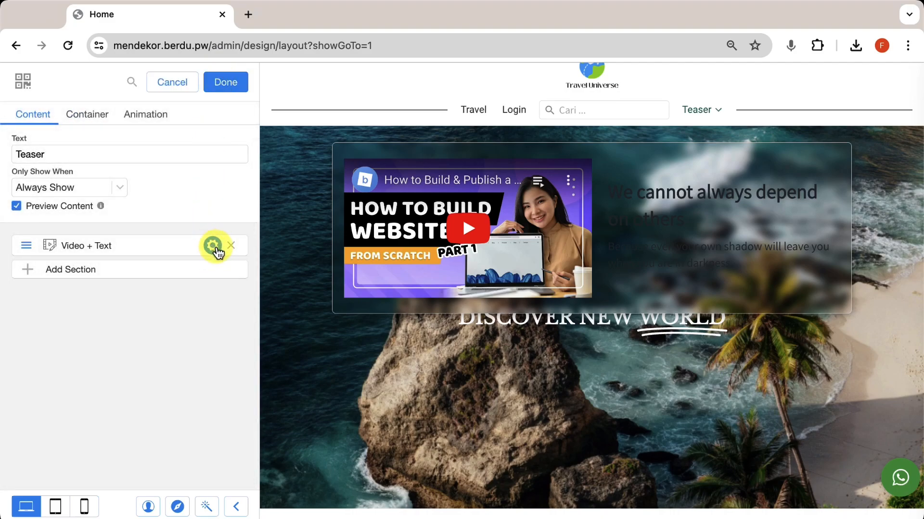
# Step: Replace the Video + Text section's video URL with the new YouTube travel clip link
pyautogui.click(213, 247)
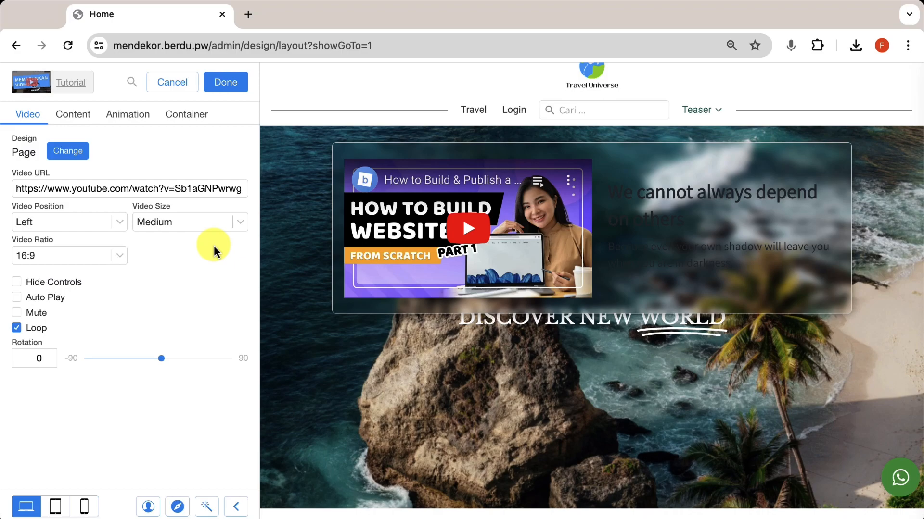
pyautogui.tripleClick(221, 187)
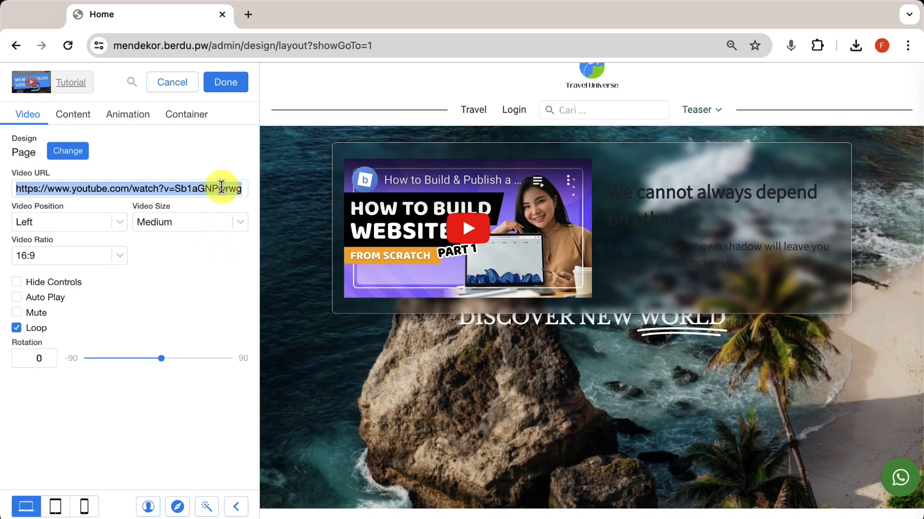
pyautogui.press('BackSpace')
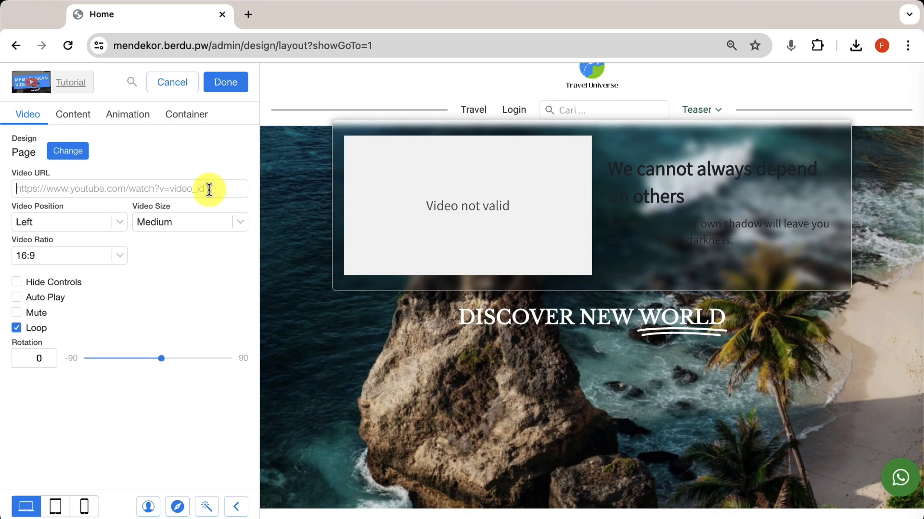
pyautogui.write('https://www.youtube.com/watch?v=QyisDjuMY-I')
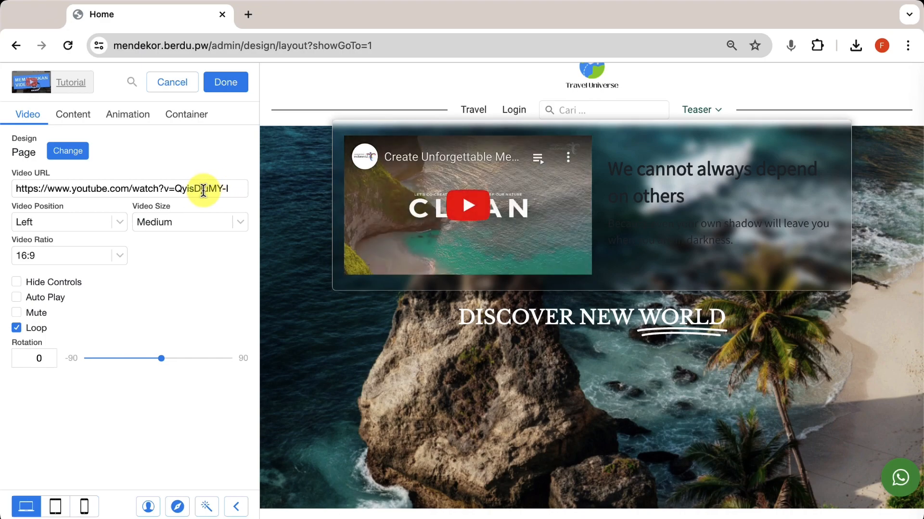
# Step: Try Video Position Right, then set the video position back to Left
pyautogui.click(105, 226)
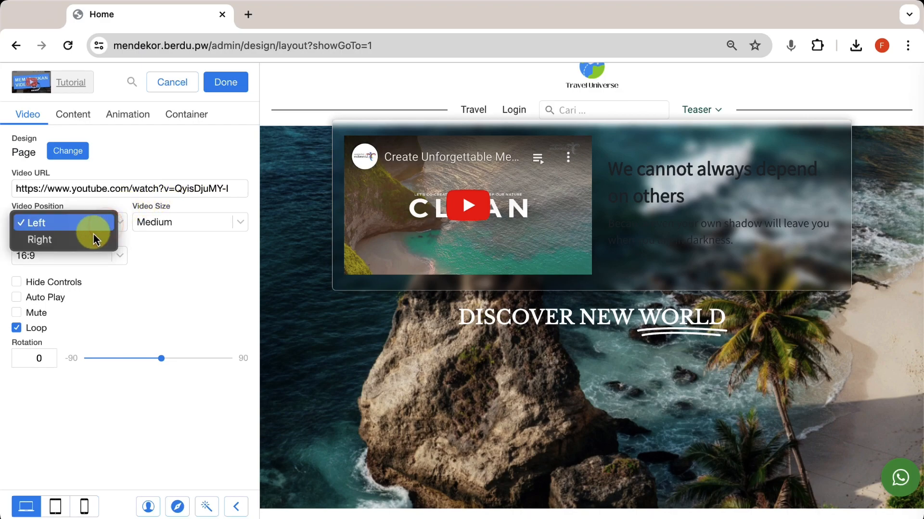
pyautogui.click(82, 241)
pyautogui.click(93, 222)
pyautogui.click(77, 207)
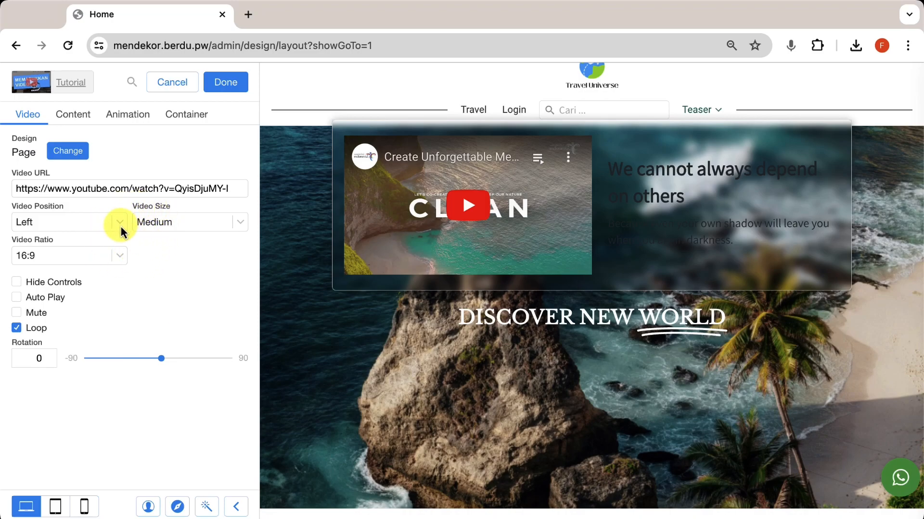
# Step: Show the video player's controls and switch on Auto Play and Mute
pyautogui.click(469, 202)
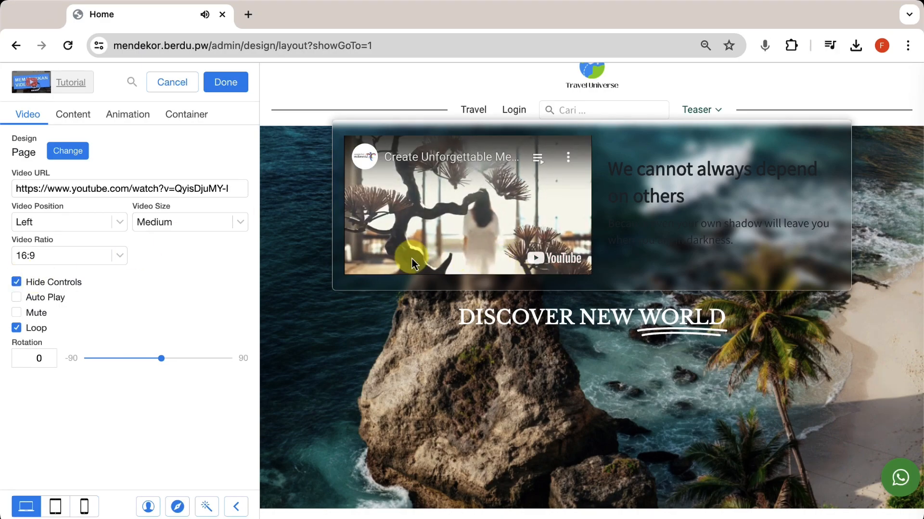
pyautogui.click(451, 214)
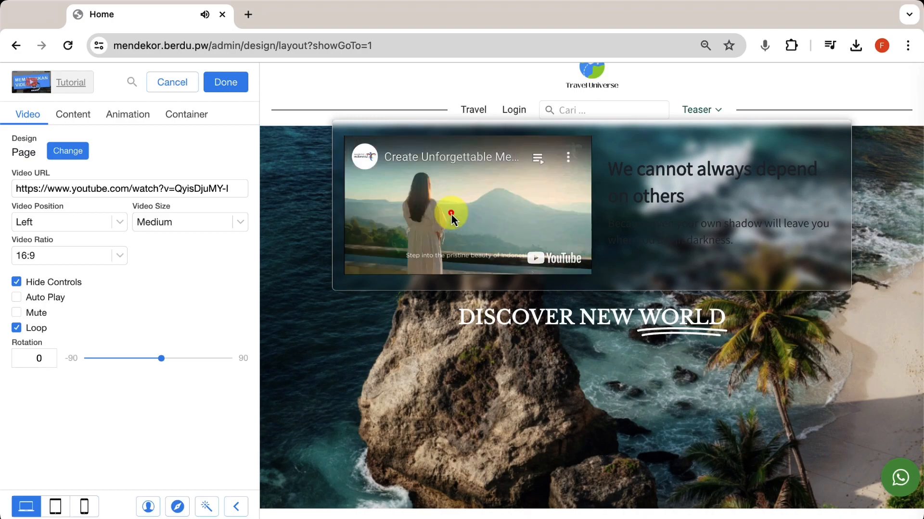
pyautogui.click(53, 287)
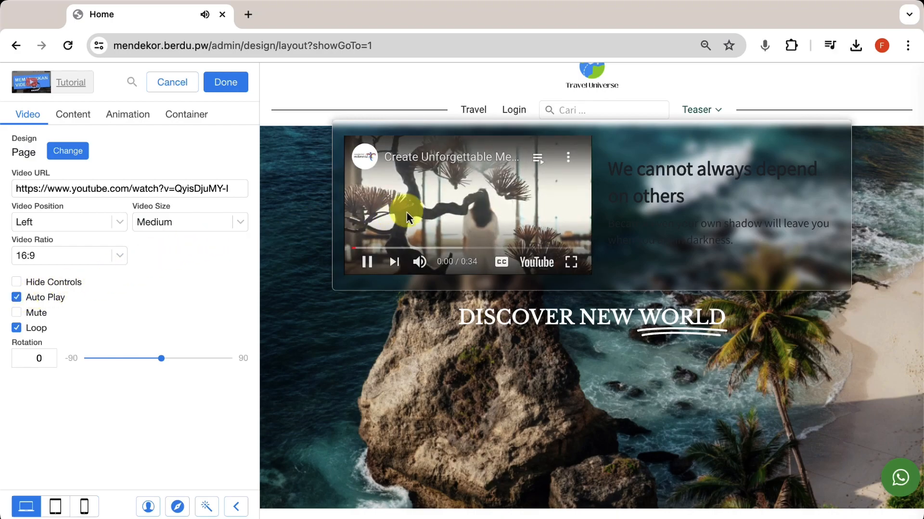
pyautogui.click(447, 211)
pyautogui.click(16, 297)
pyautogui.click(17, 312)
pyautogui.click(17, 297)
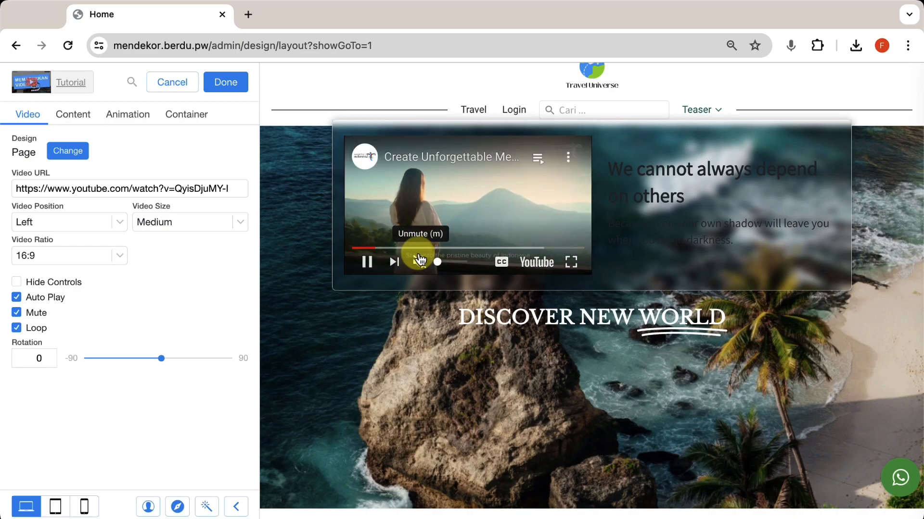
# Step: Test the preview's sound, pausing and looping by jumping near the clip's end
pyautogui.click(422, 262)
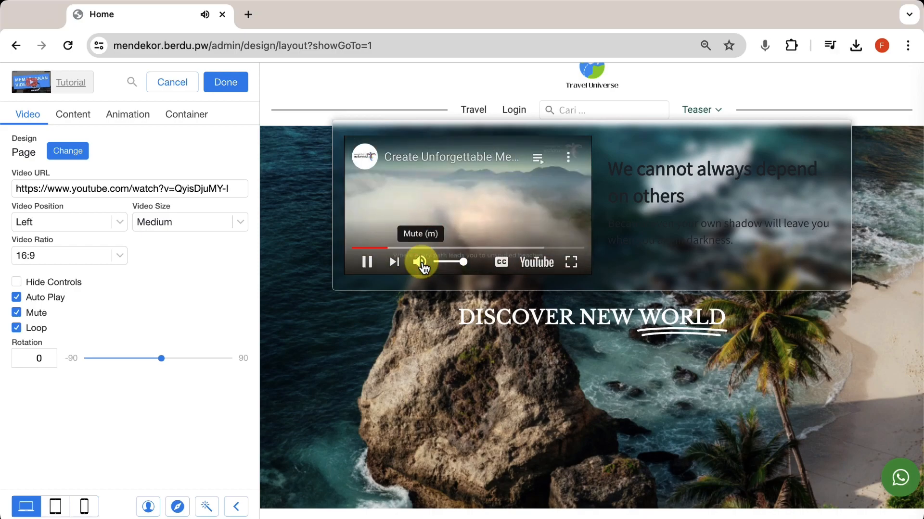
pyautogui.click(422, 263)
pyautogui.click(390, 211)
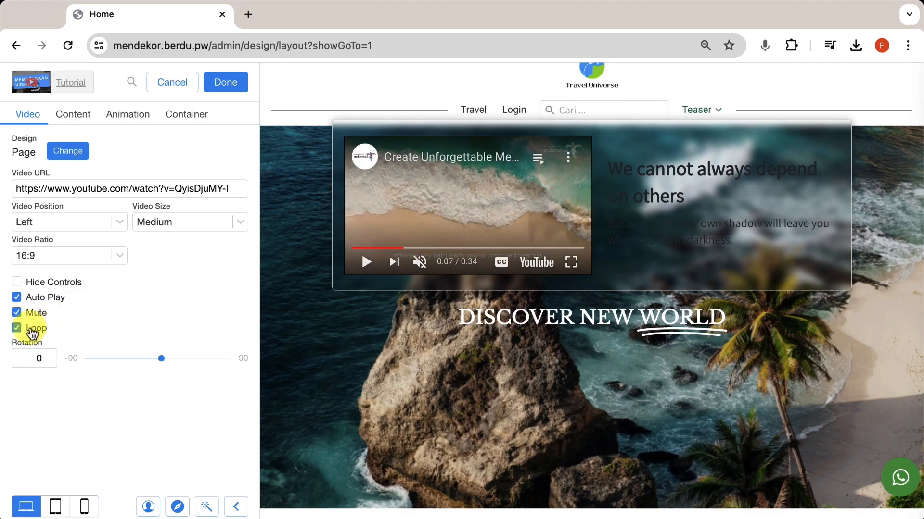
pyautogui.click(533, 207)
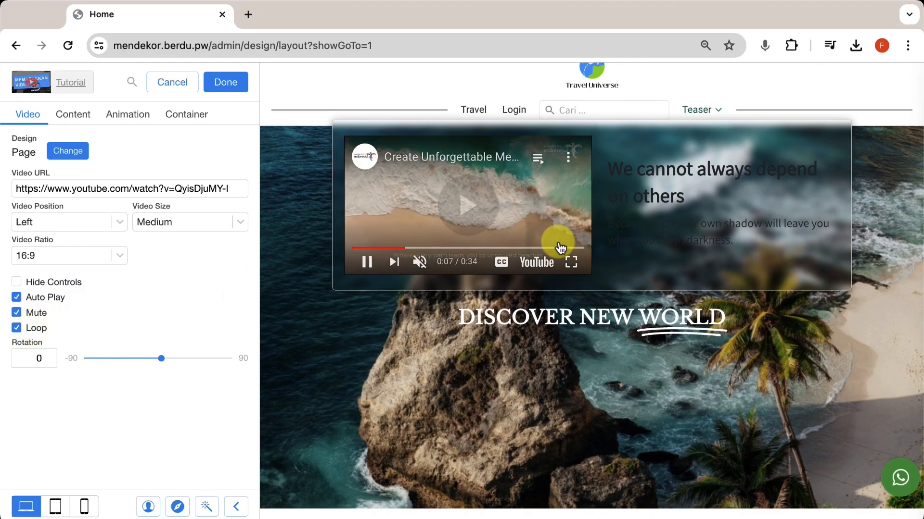
pyautogui.click(573, 248)
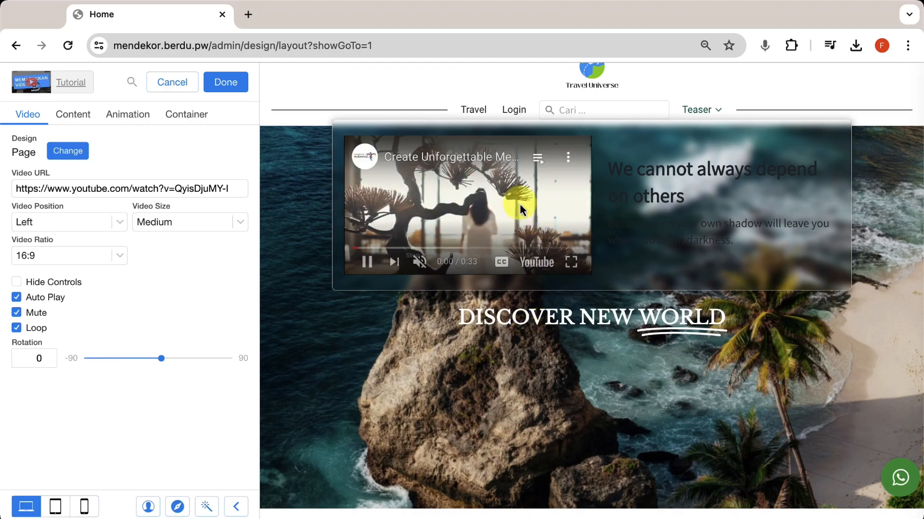
pyautogui.click(392, 211)
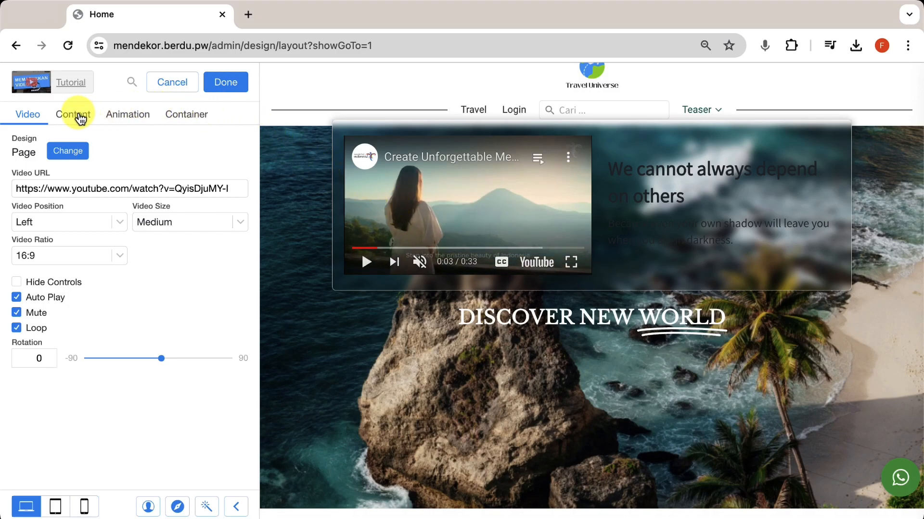
pyautogui.click(79, 115)
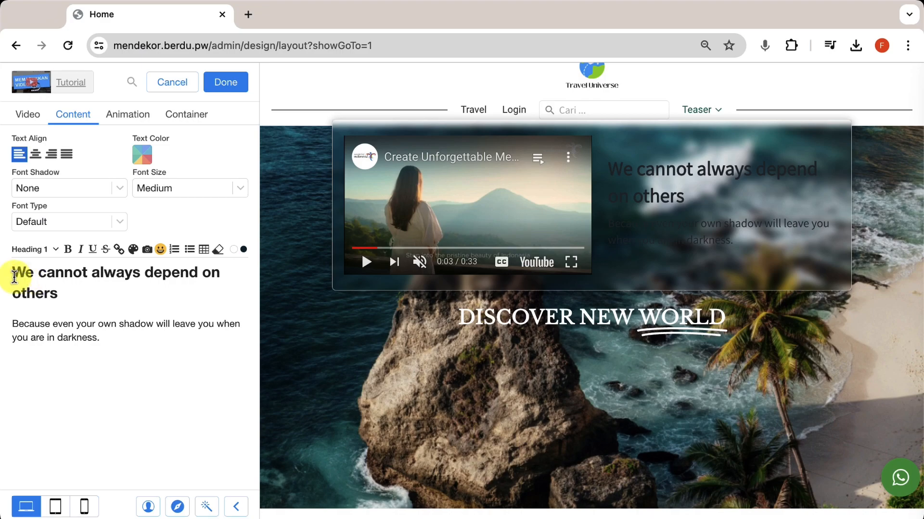
# Step: Paste the Travel Universe promo sentence as the teaser text, styled Heading 3, Assistant font, white
pyautogui.press('super+a')
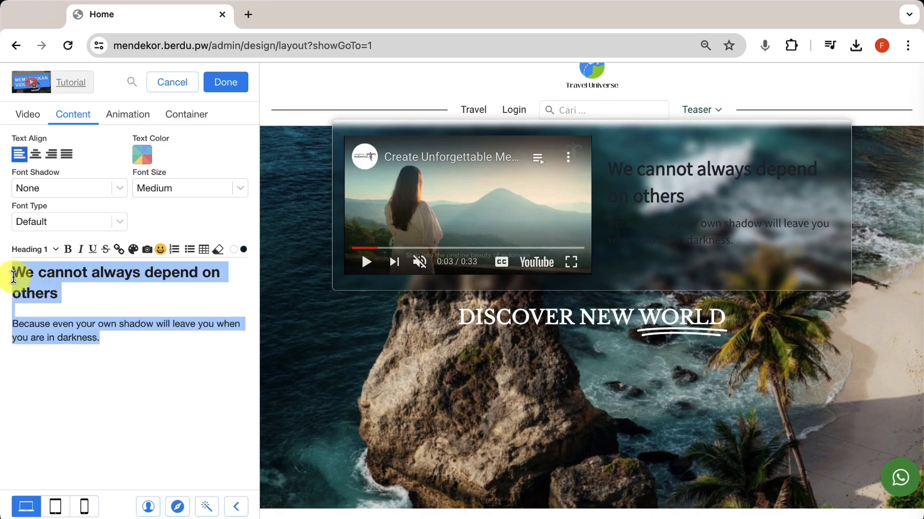
pyautogui.write("Embark on a Journey of a Lifetime with Travel Universe - Unveiling the Extraordinary Beauty of Indonesia's Hidden Gems, Where Every Moment Becomes a Timeless Memory.")
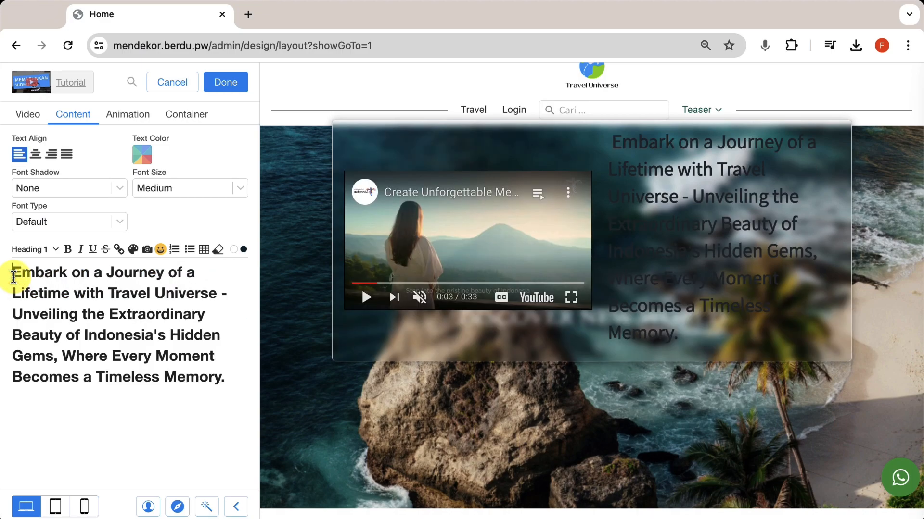
pyautogui.click(30, 249)
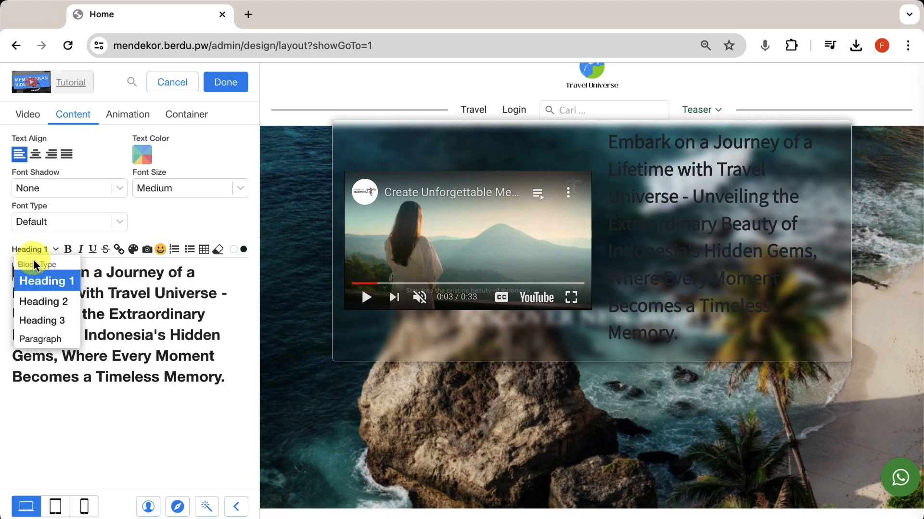
pyautogui.click(43, 319)
pyautogui.click(72, 221)
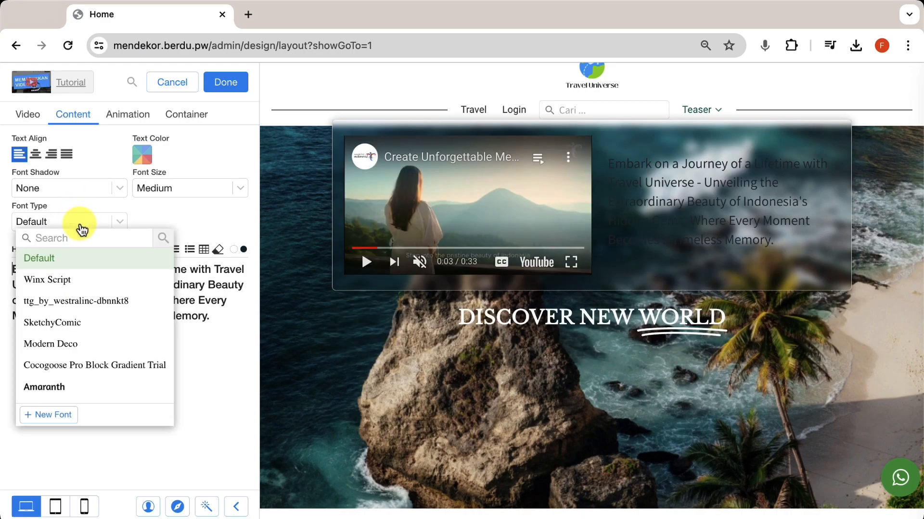
pyautogui.write('as')
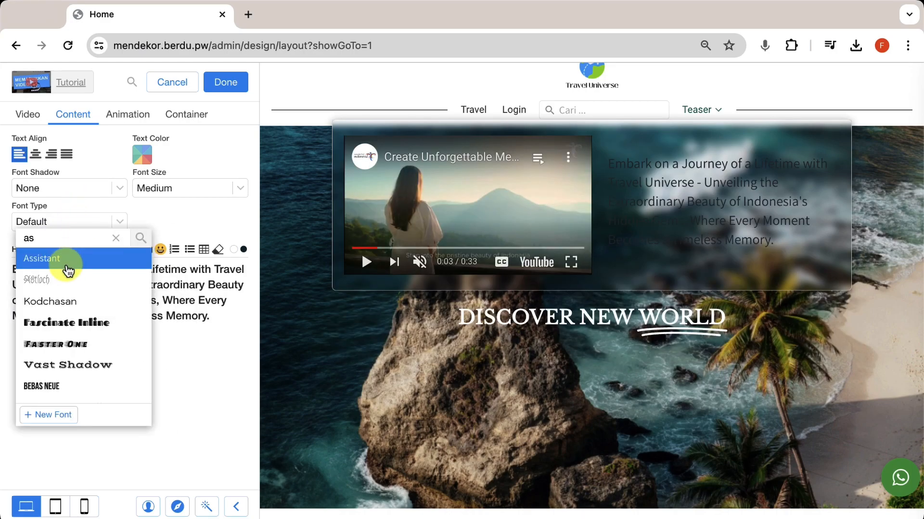
pyautogui.click(72, 259)
pyautogui.click(143, 153)
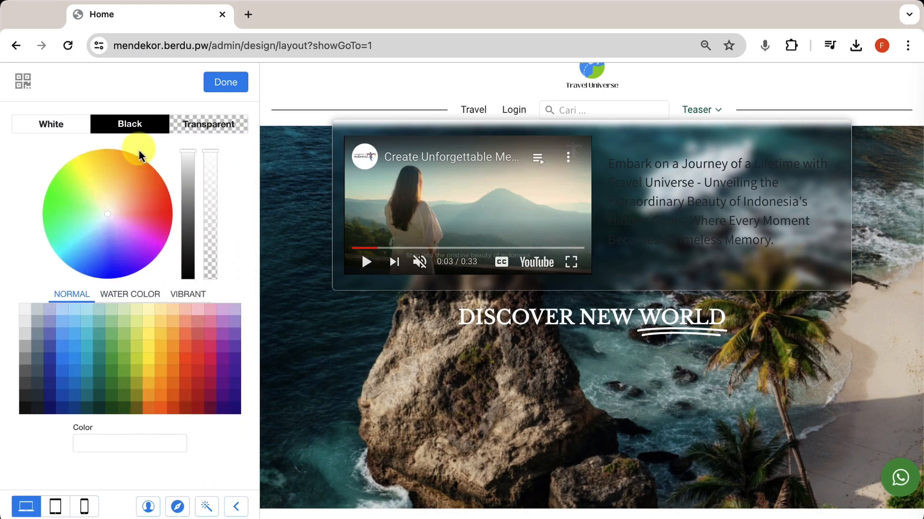
pyautogui.click(63, 128)
pyautogui.click(225, 84)
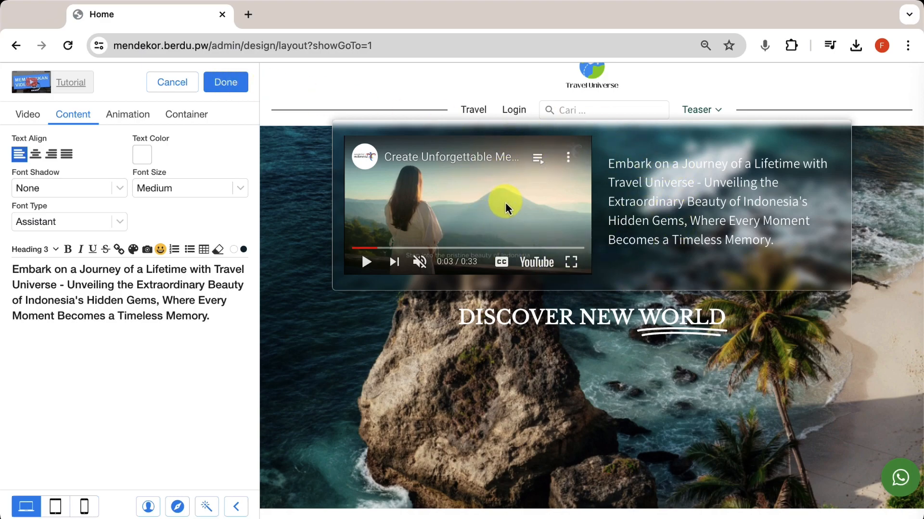
pyautogui.click(142, 116)
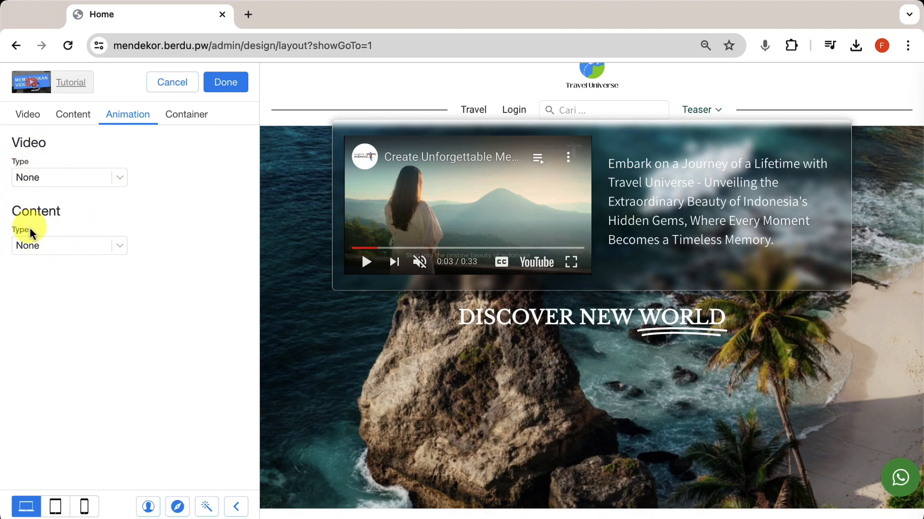
pyautogui.click(75, 183)
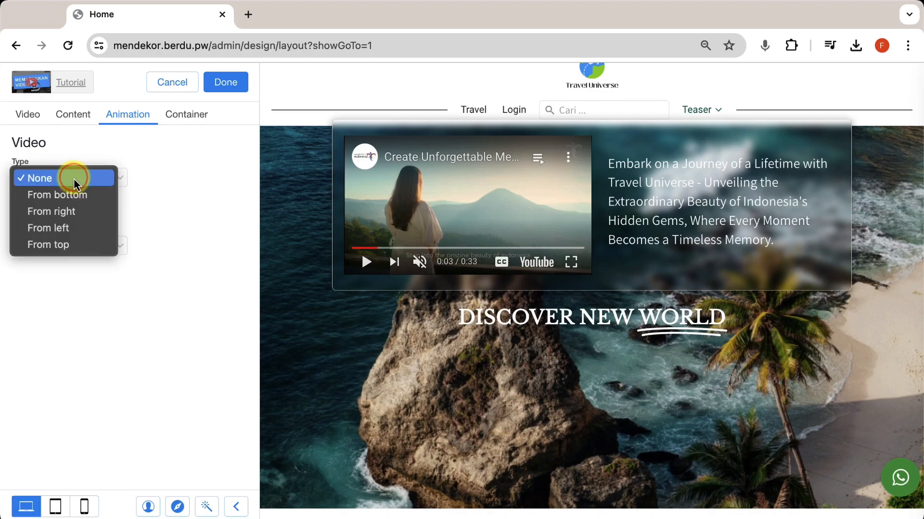
pyautogui.click(160, 216)
pyautogui.click(81, 249)
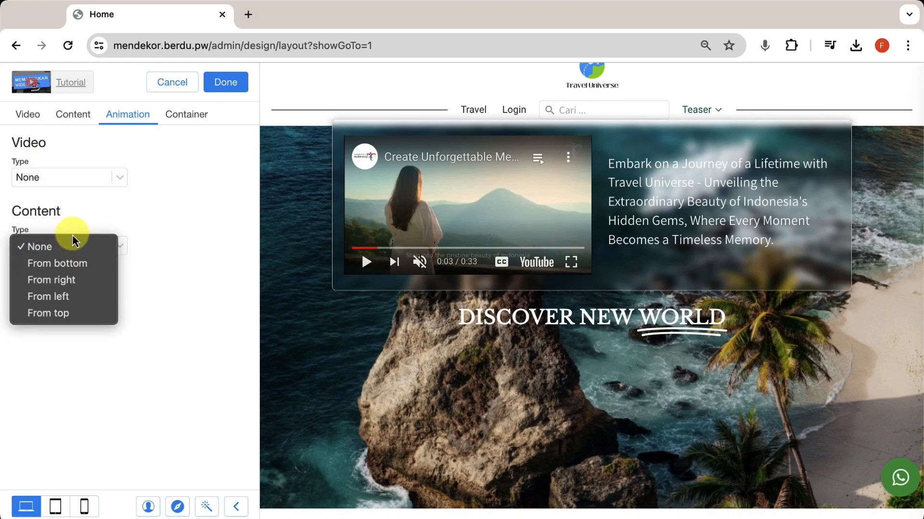
pyautogui.click(119, 199)
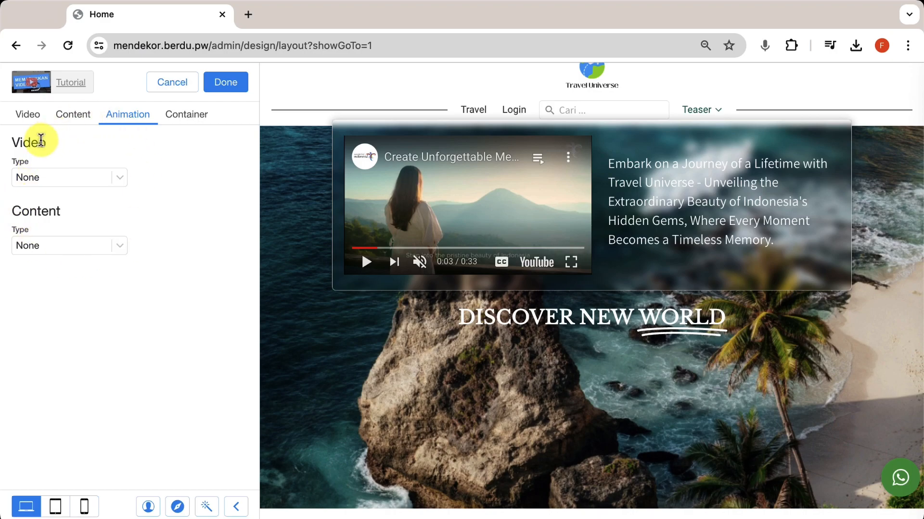
pyautogui.click(87, 177)
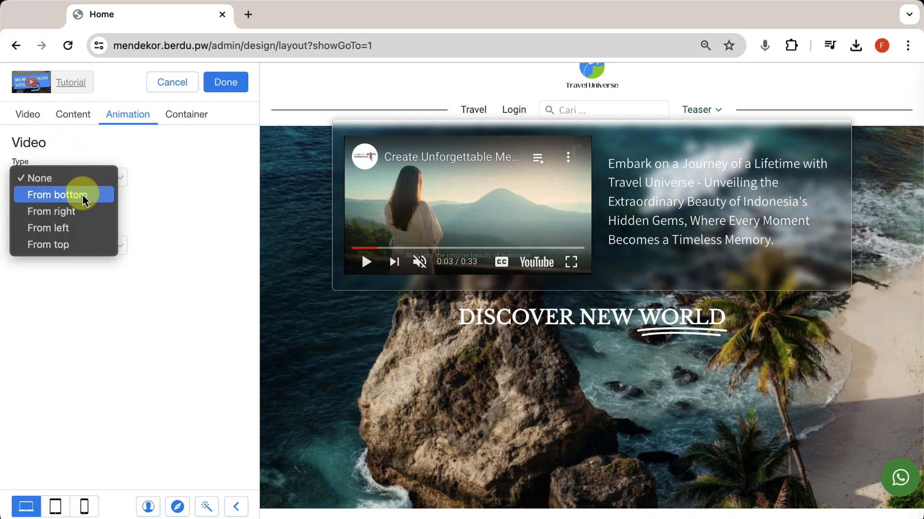
pyautogui.click(82, 194)
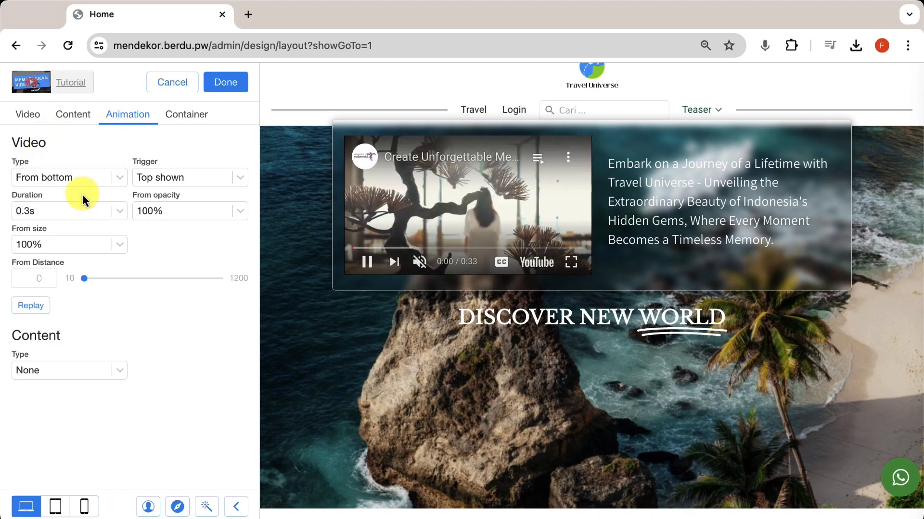
pyautogui.click(40, 310)
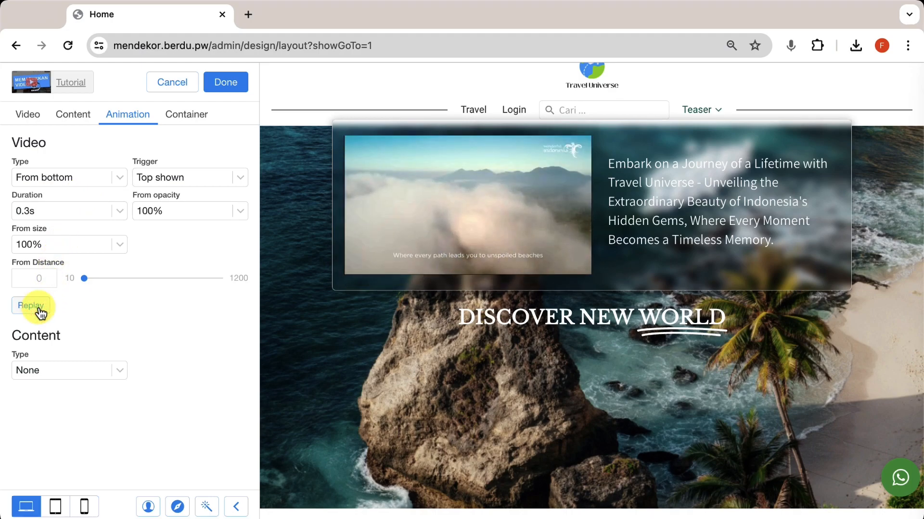
pyautogui.click(39, 310)
pyautogui.click(391, 213)
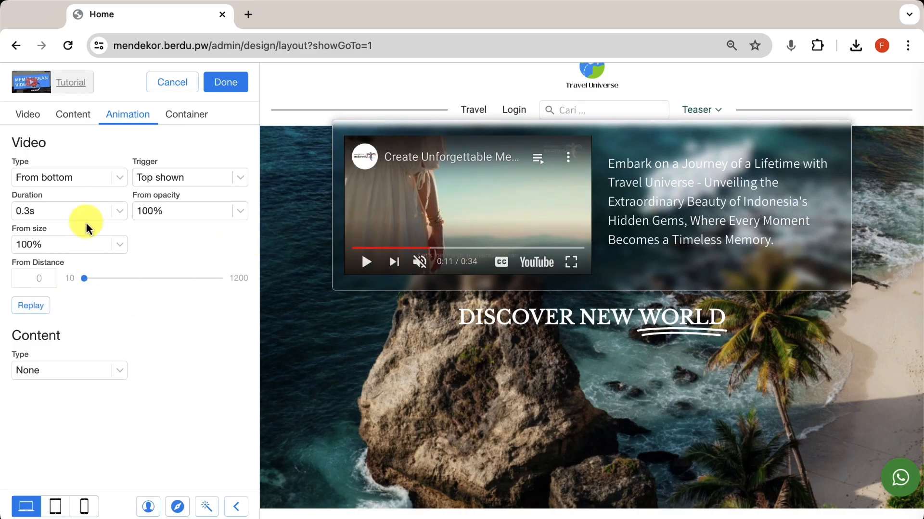
pyautogui.click(85, 176)
pyautogui.click(76, 166)
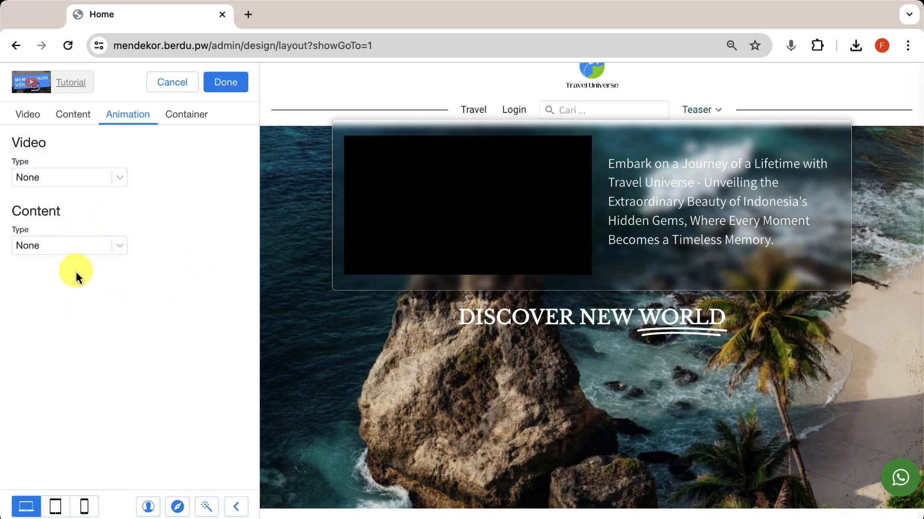
pyautogui.click(88, 244)
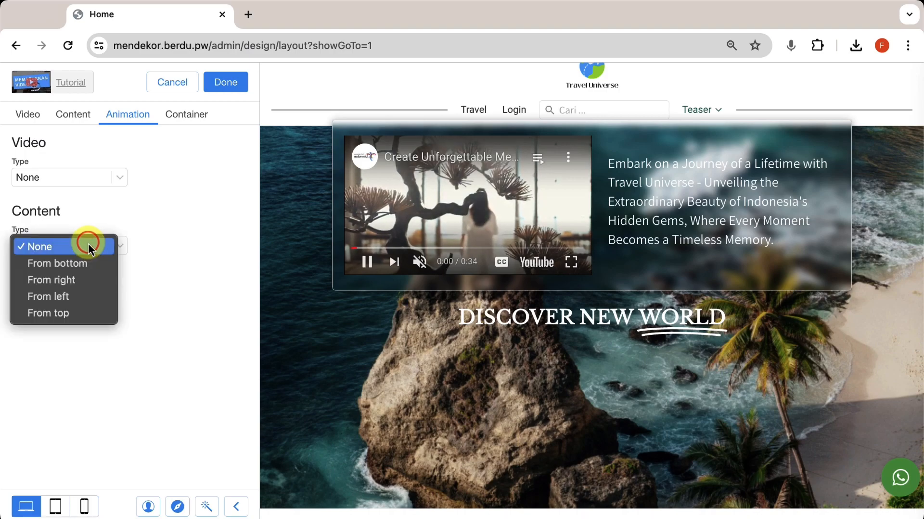
pyautogui.click(82, 268)
pyautogui.click(373, 209)
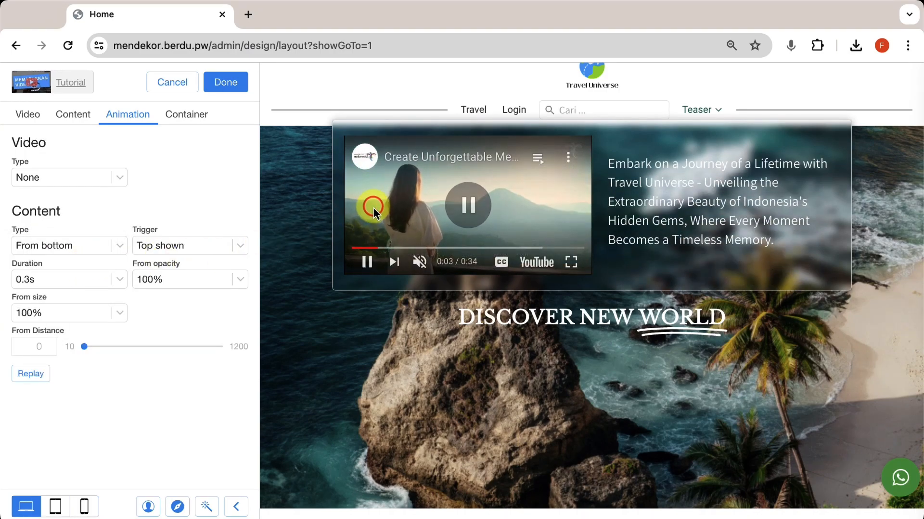
pyautogui.click(27, 374)
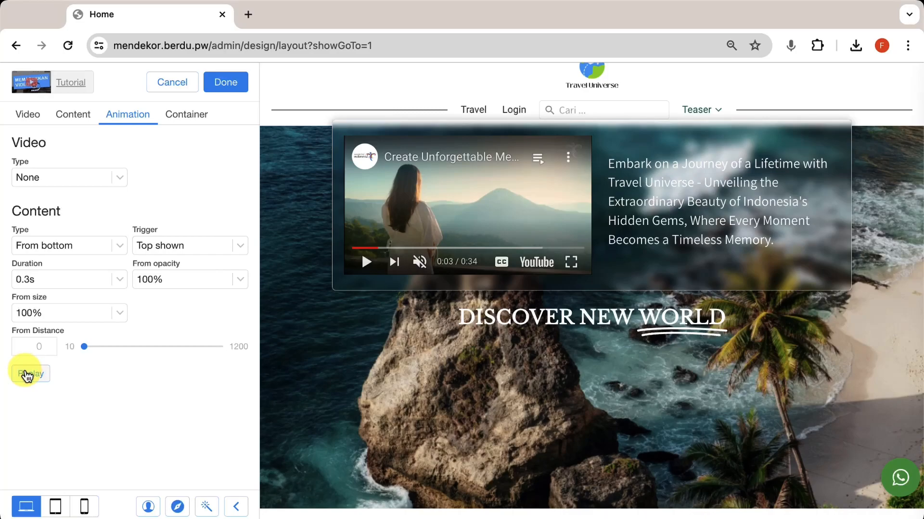
pyautogui.click(27, 374)
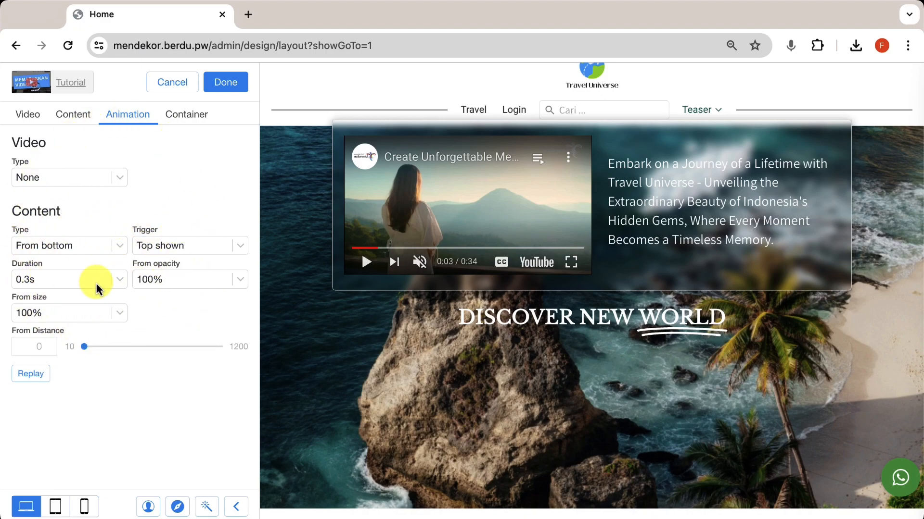
pyautogui.click(55, 279)
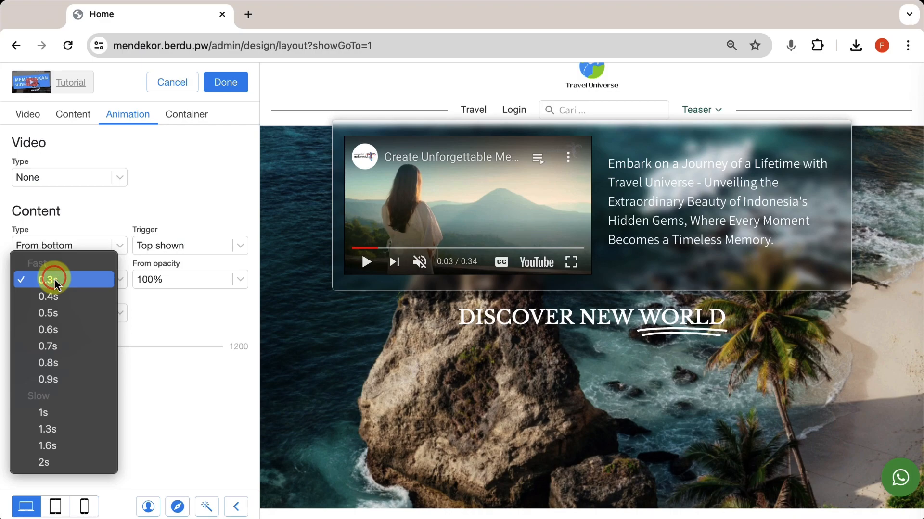
pyautogui.click(57, 364)
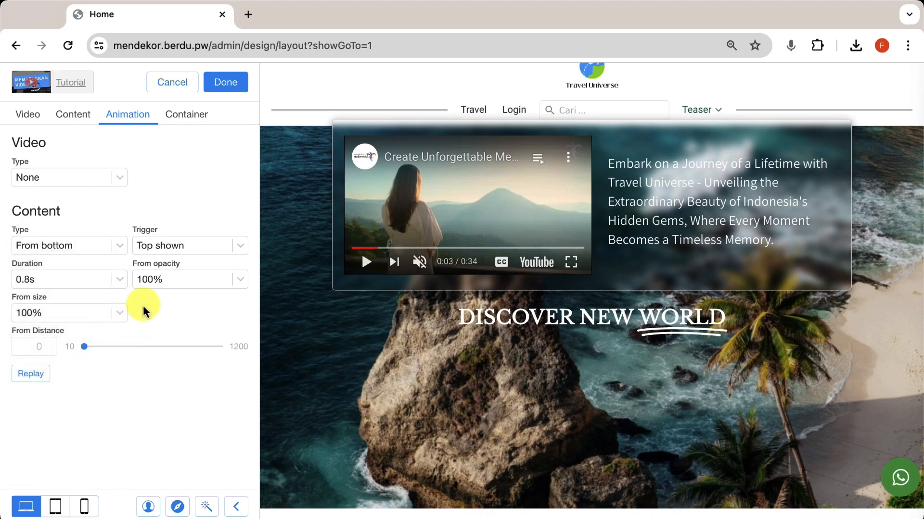
pyautogui.click(181, 282)
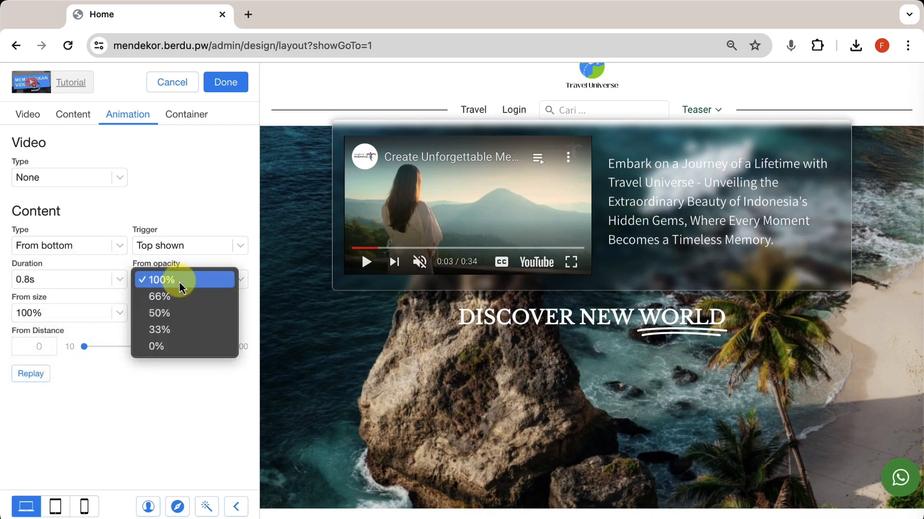
pyautogui.click(172, 347)
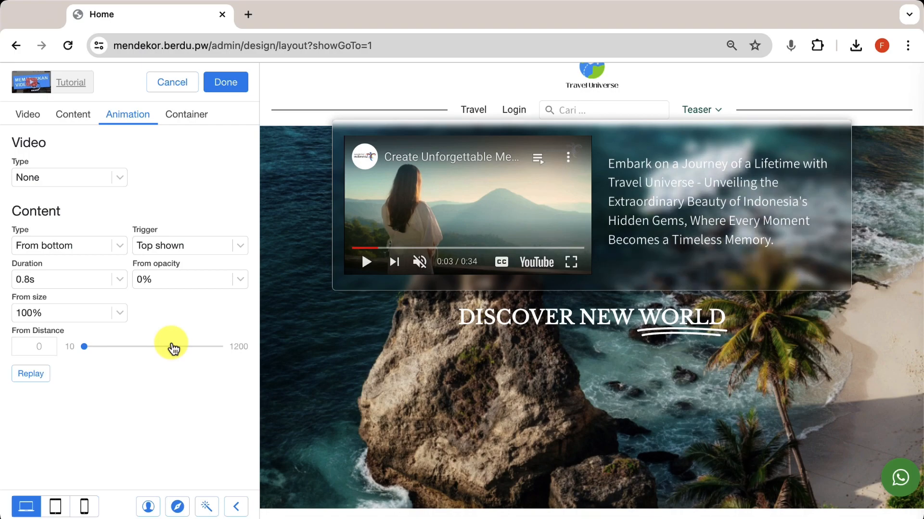
pyautogui.click(26, 380)
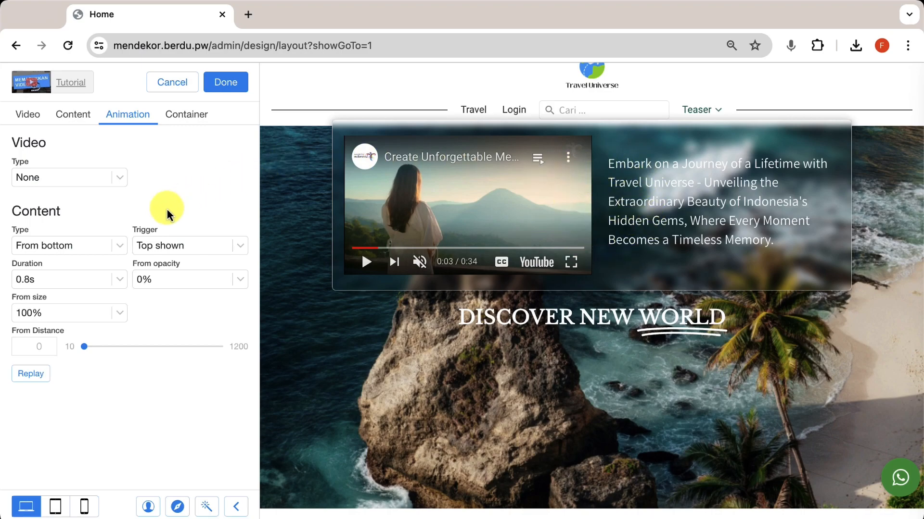
pyautogui.click(26, 380)
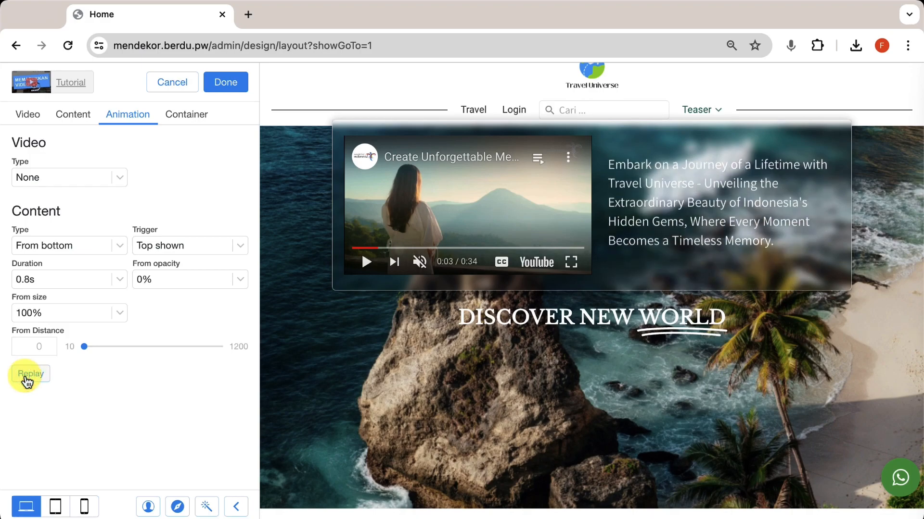
pyautogui.click(27, 380)
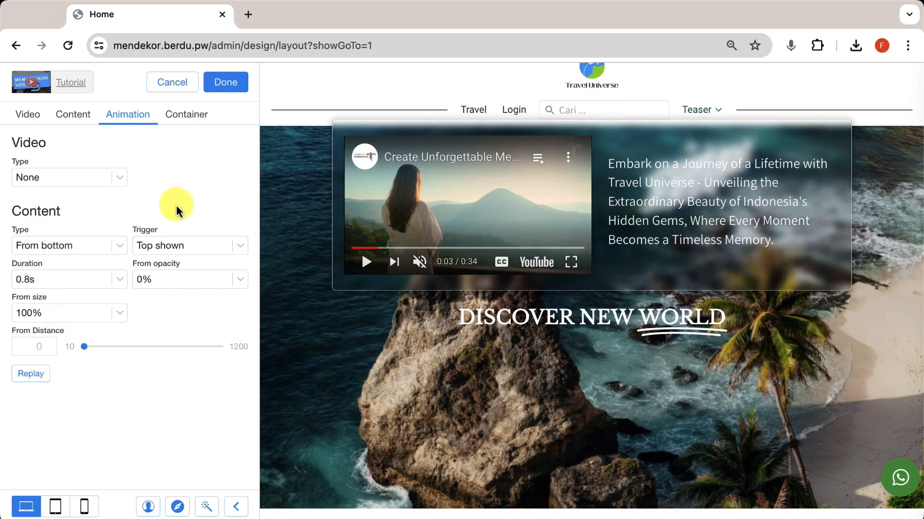
pyautogui.click(106, 249)
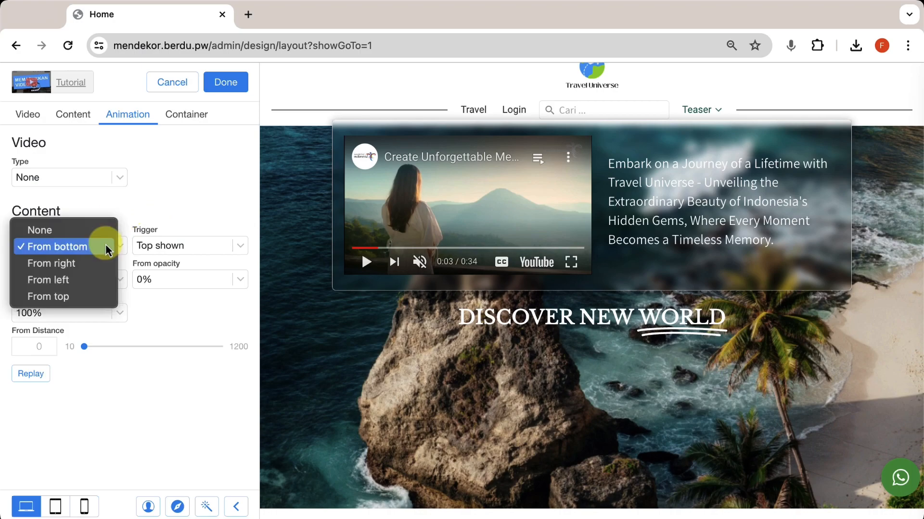
pyautogui.click(49, 231)
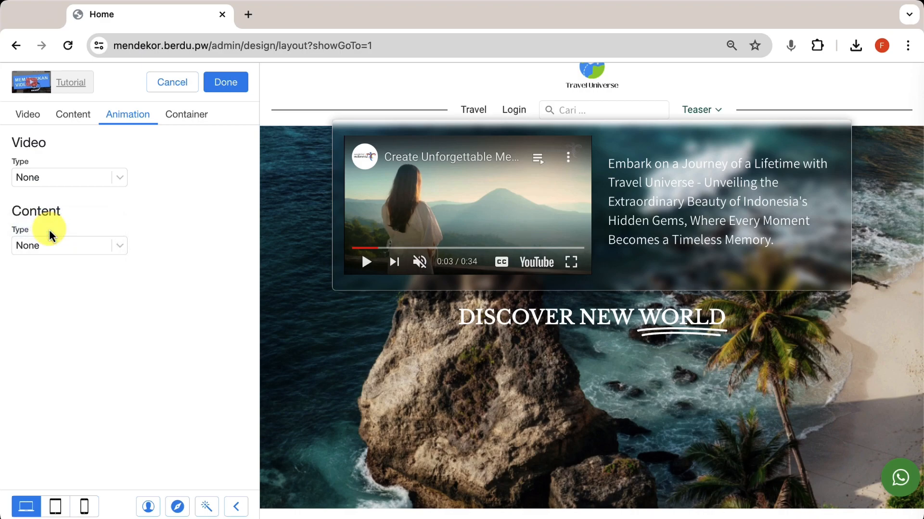
# Step: Try Pattern, Gradient, Image and Color section backgrounds, then set Background Type to None
pyautogui.click(178, 118)
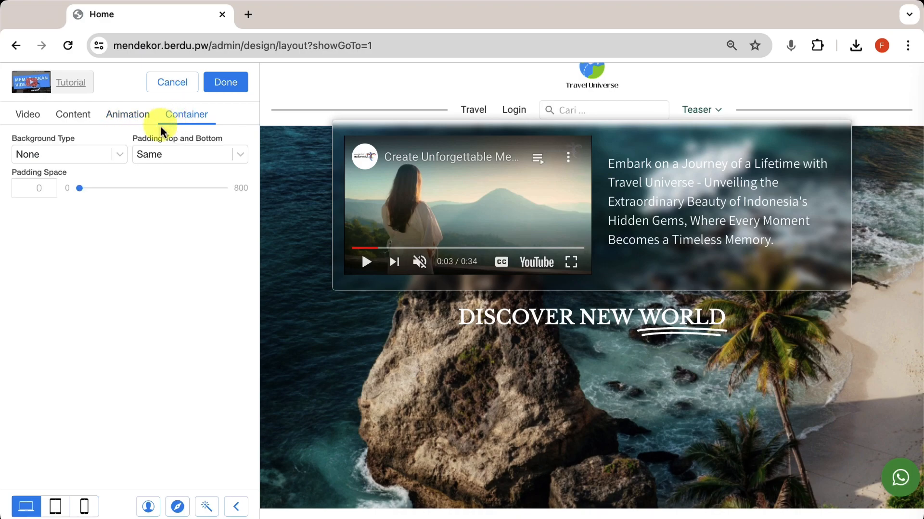
pyautogui.click(113, 157)
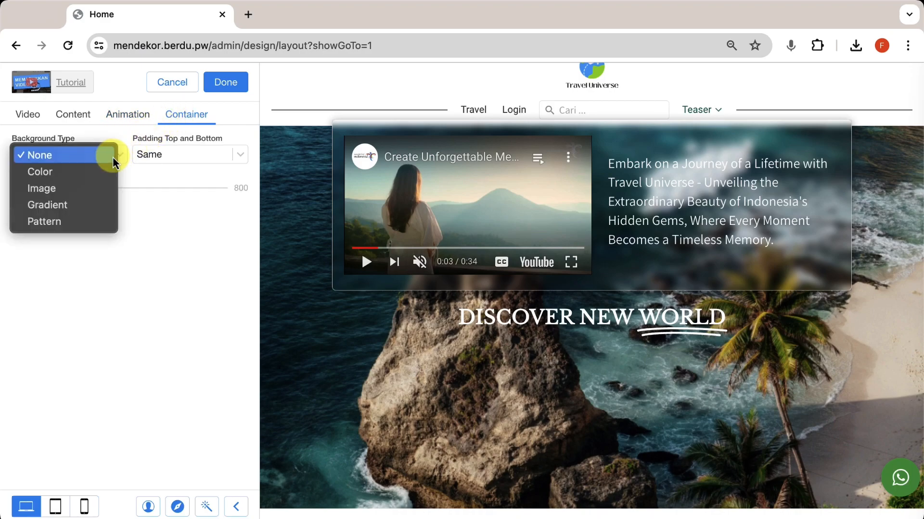
pyautogui.click(84, 223)
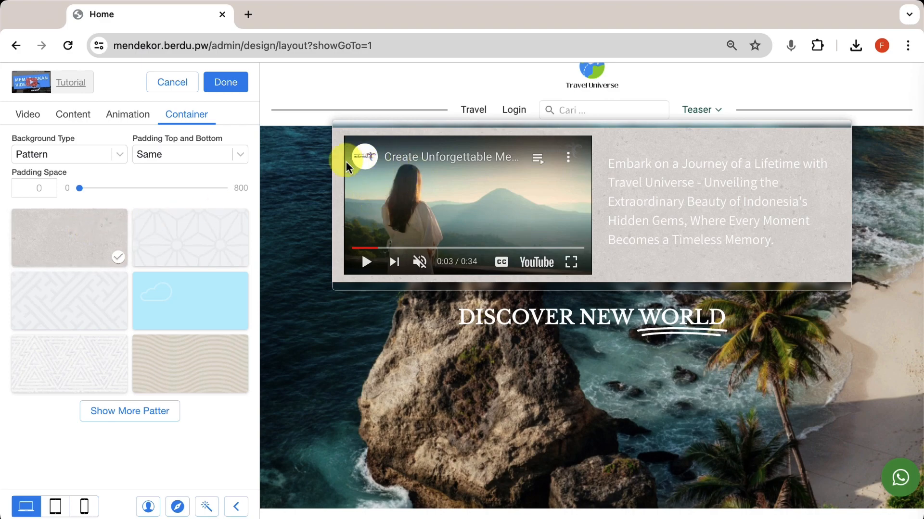
pyautogui.click(100, 154)
pyautogui.click(71, 139)
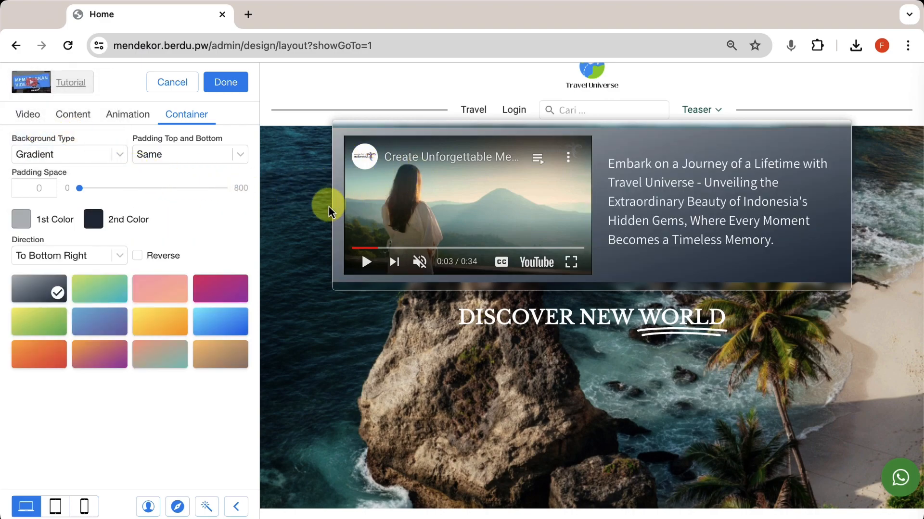
pyautogui.click(103, 155)
pyautogui.click(76, 138)
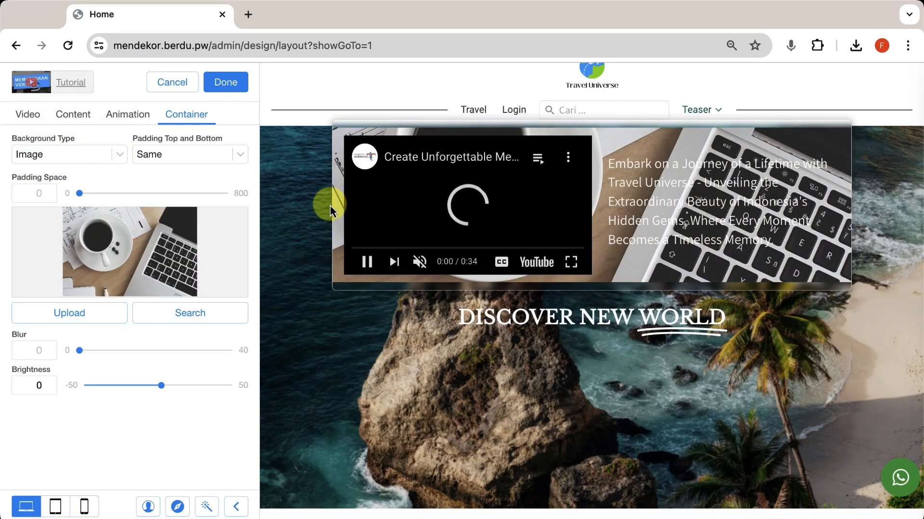
pyautogui.click(106, 154)
pyautogui.click(73, 139)
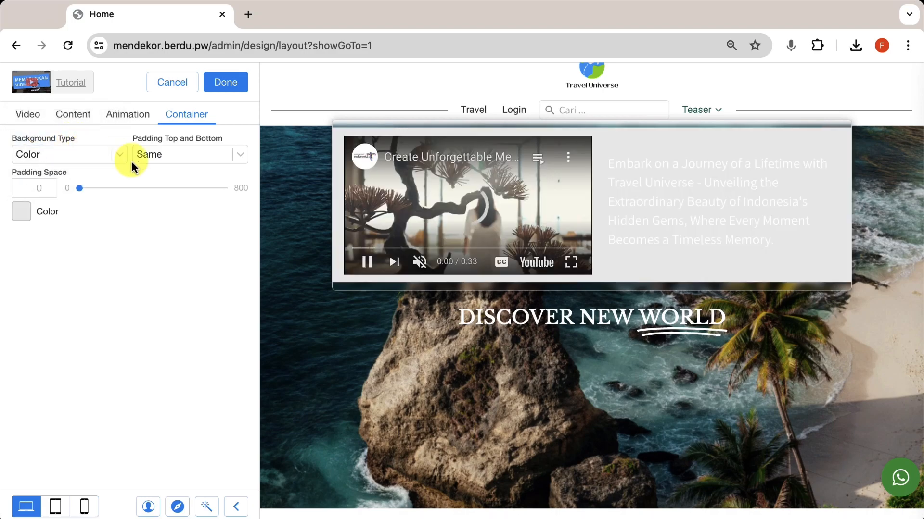
pyautogui.click(85, 152)
pyautogui.click(54, 143)
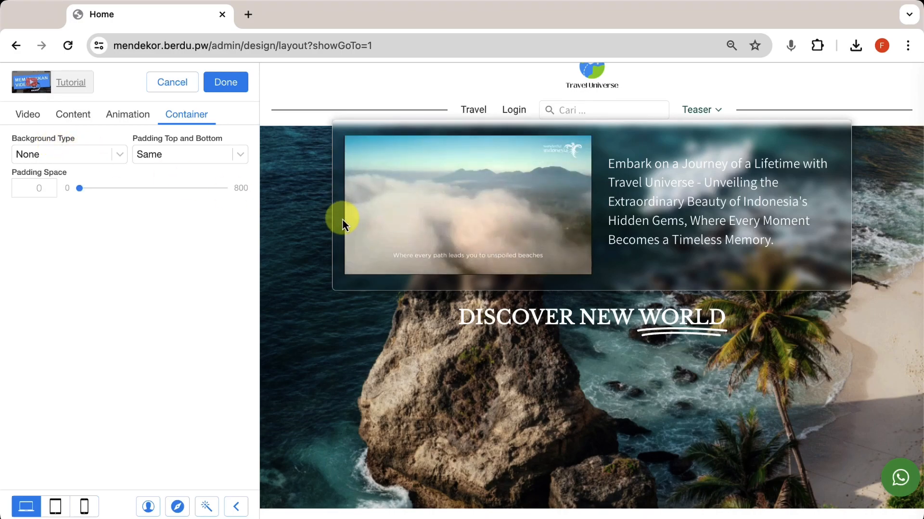
pyautogui.click(380, 227)
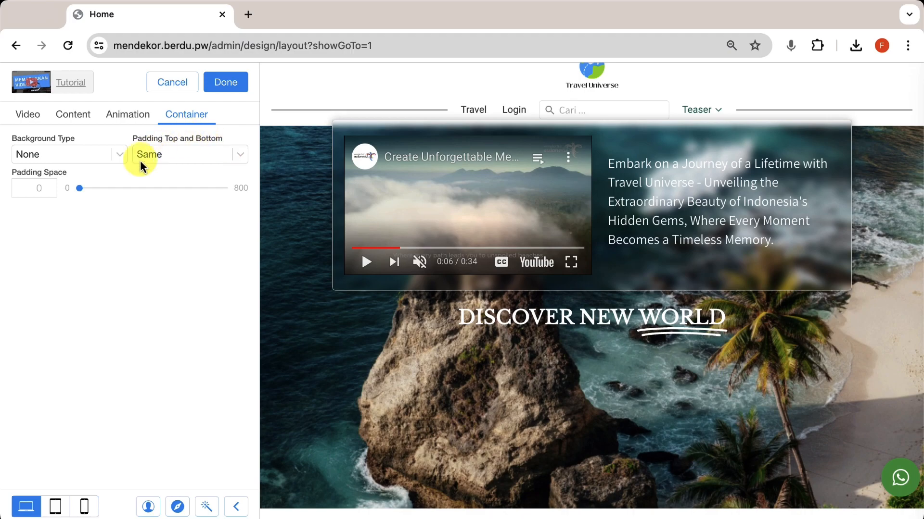
# Step: Set the section's top and bottom padding to 13 using a single padding value
pyautogui.moveTo(80, 190)
pyautogui.mouseDown()
pyautogui.moveTo(100, 190)
pyautogui.moveTo(77, 195)
pyautogui.mouseUp()
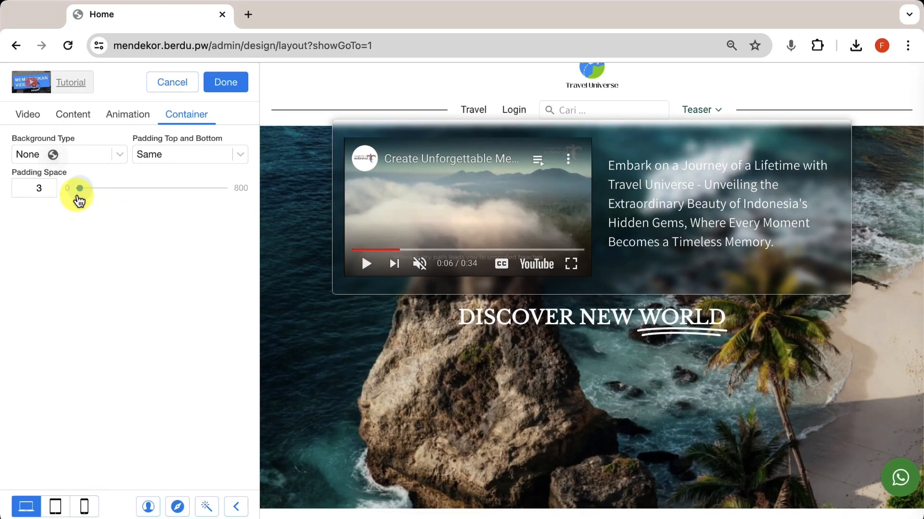
pyautogui.click(170, 154)
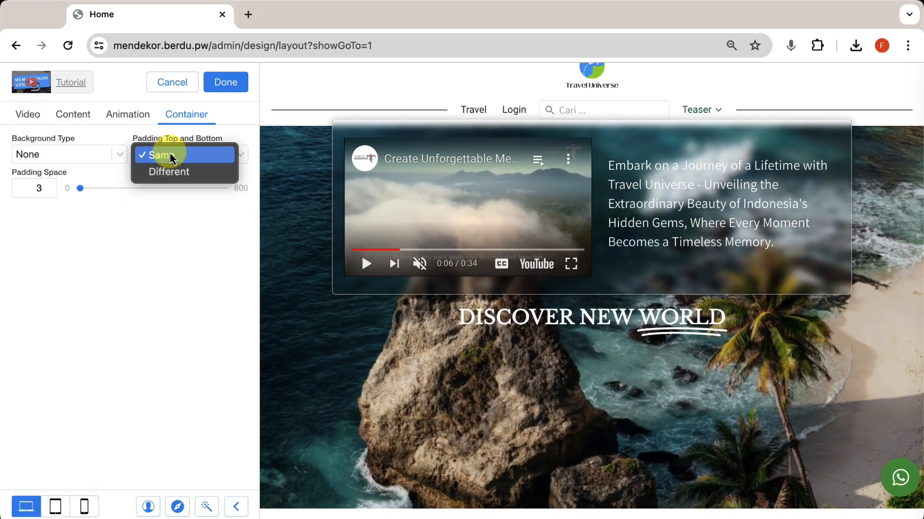
pyautogui.click(188, 172)
pyautogui.click(80, 224)
pyautogui.moveTo(84, 230)
pyautogui.mouseDown()
pyautogui.moveTo(103, 226)
pyautogui.moveTo(80, 235)
pyautogui.mouseUp()
pyautogui.moveTo(81, 189)
pyautogui.mouseDown()
pyautogui.moveTo(99, 189)
pyautogui.moveTo(78, 194)
pyautogui.mouseUp()
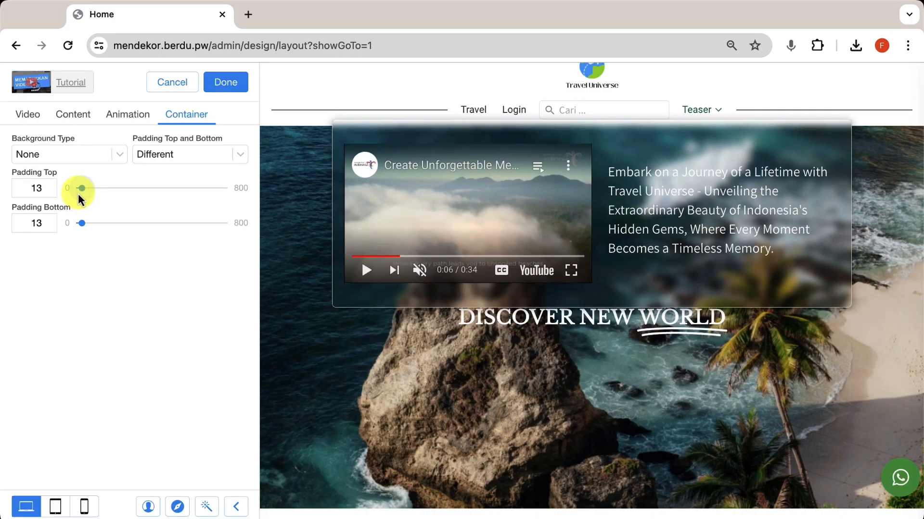
pyautogui.click(162, 158)
pyautogui.click(175, 138)
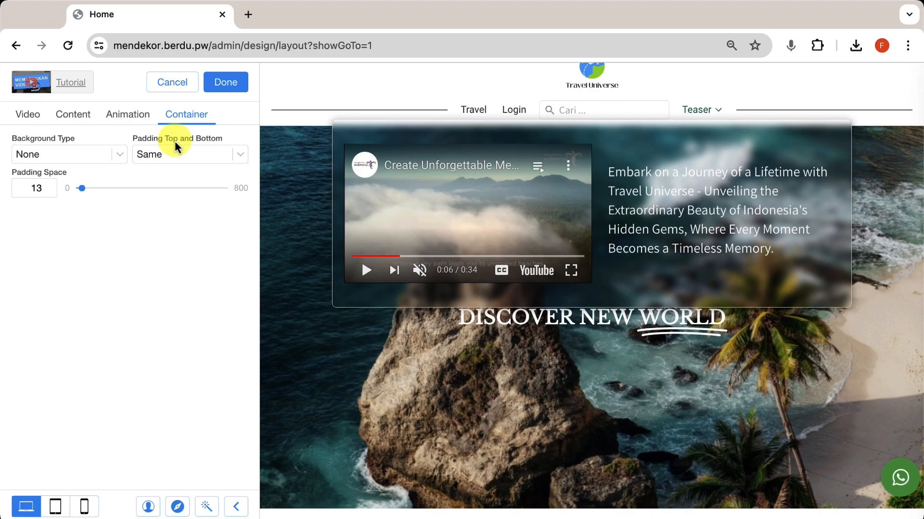
pyautogui.click(226, 83)
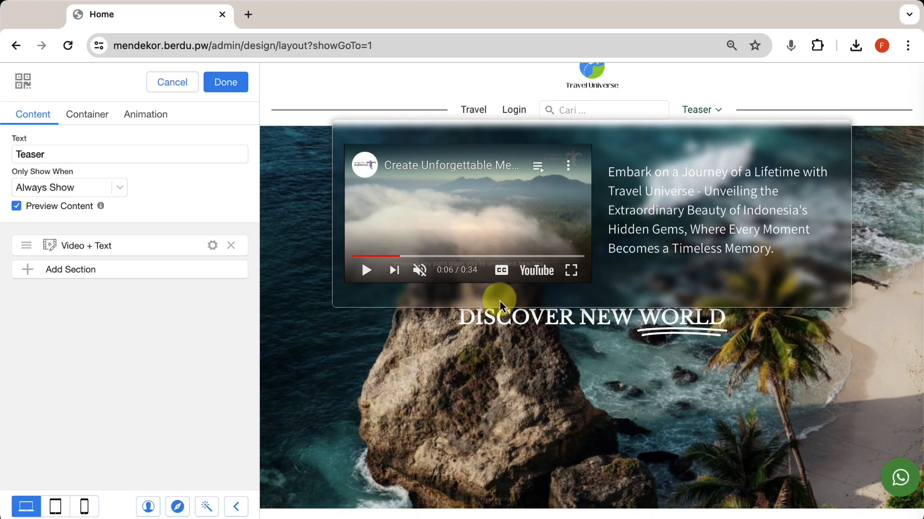
# Step: Add a Column of Text + Icon section, found by searching 'colu', below the video
pyautogui.click(200, 272)
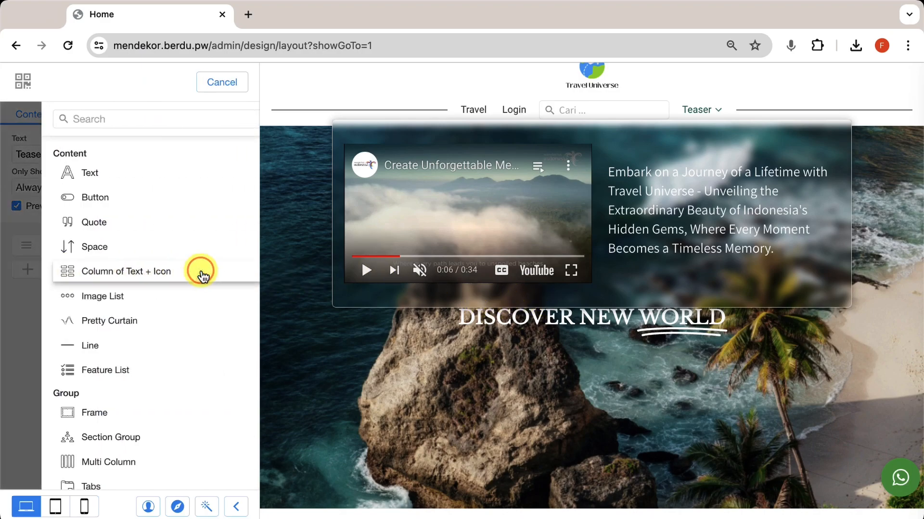
pyautogui.write('colu')
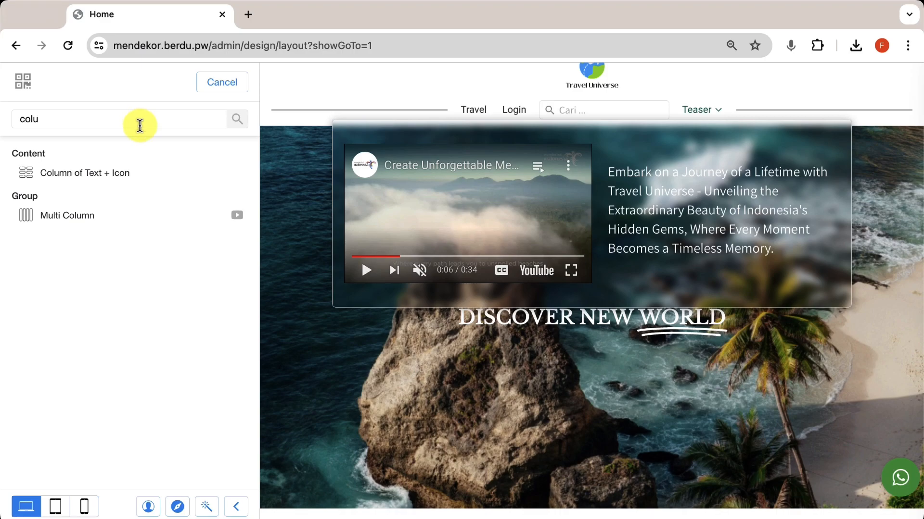
pyautogui.click(107, 174)
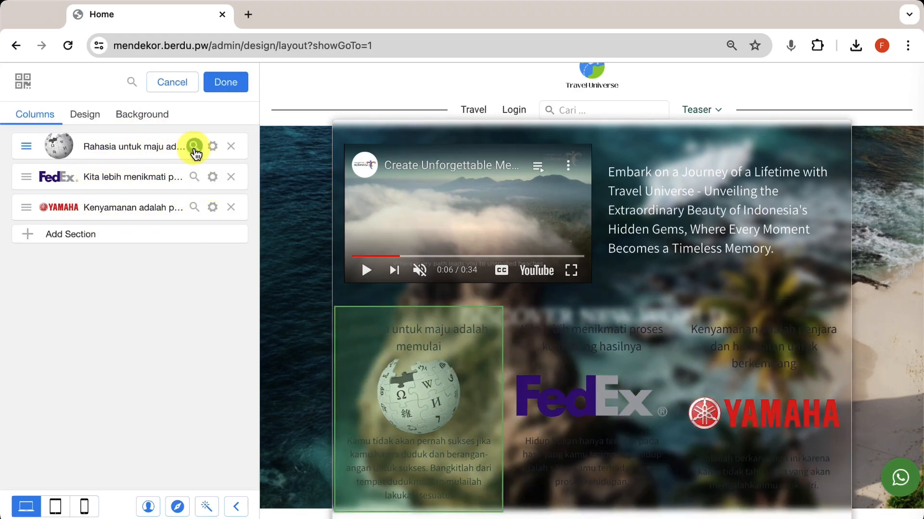
# Step: Give the first column the best-customer-experience.png icon and the Tailored Experiences title and description
pyautogui.click(212, 146)
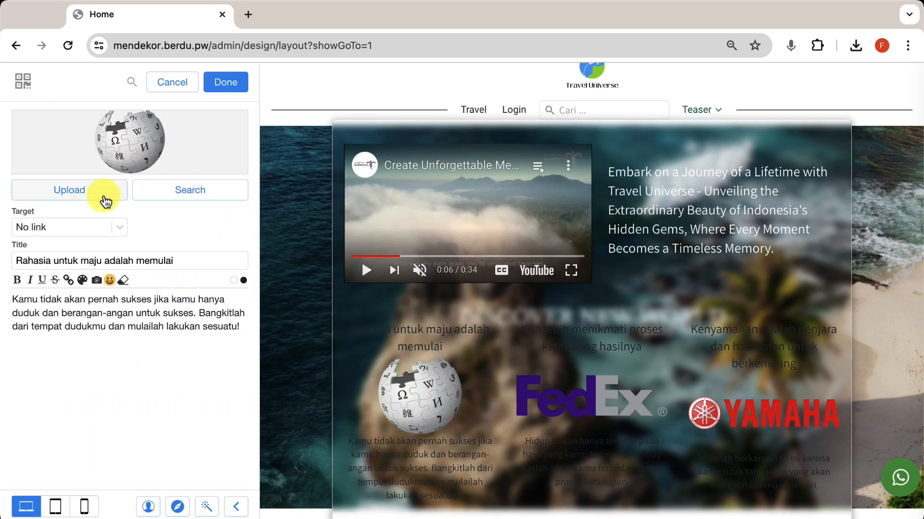
pyautogui.click(103, 196)
pyautogui.doubleClick(305, 199)
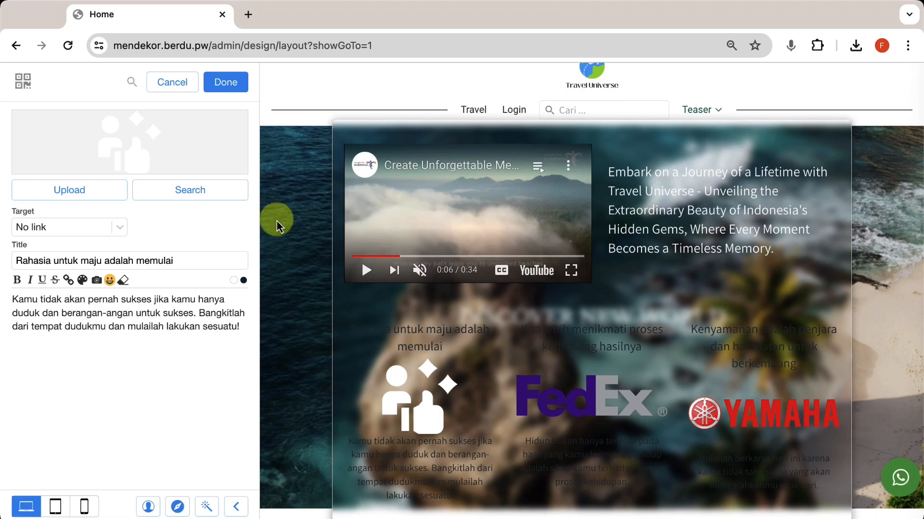
pyautogui.press('super+a')
pyautogui.write('Tailored Experiences')
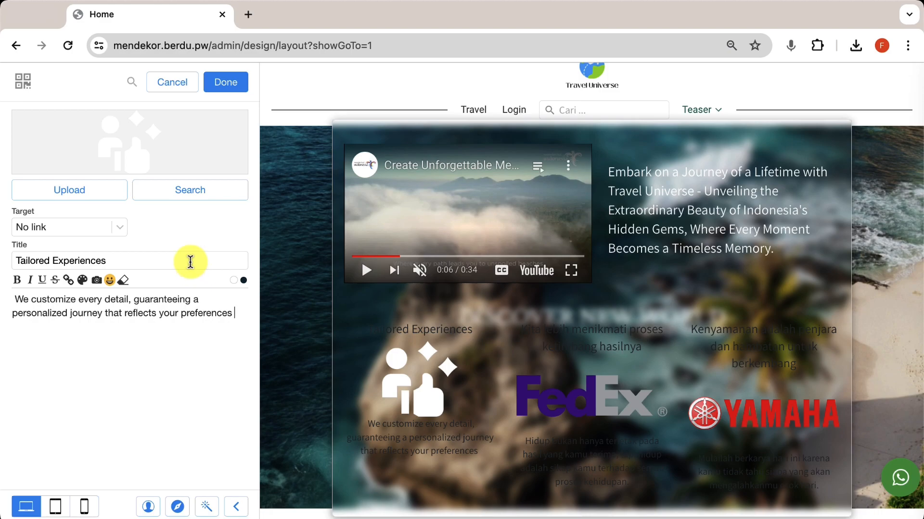
pyautogui.click(225, 83)
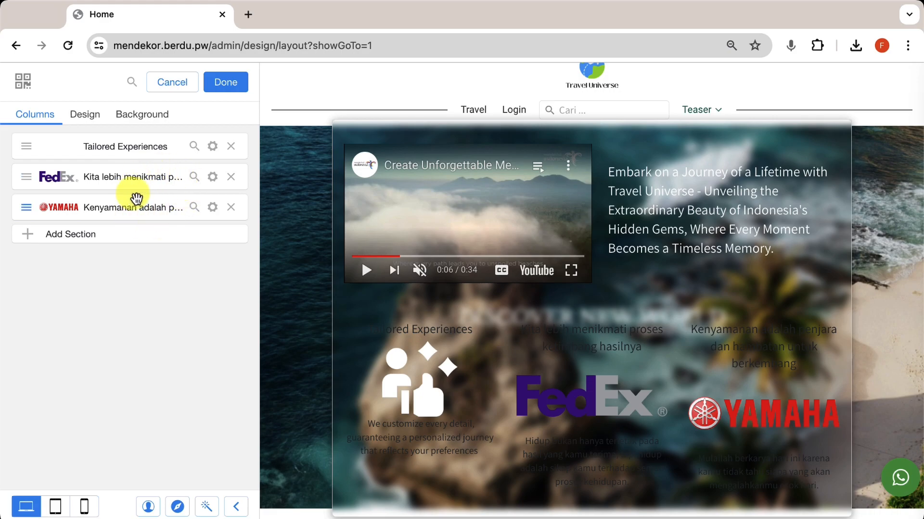
# Step: Give the second column the responsible.png icon and the Expert Guidance title with English description
pyautogui.click(212, 177)
pyautogui.click(120, 190)
pyautogui.doubleClick(406, 208)
pyautogui.tripleClick(84, 261)
pyautogui.write('Expert Guidance')
pyautogui.press('Tab')
pyautogui.press('super+a')
pyautogui.write('Our experienced team provides unparalleled expertise to ensure your trip exceeds expectations.')
pyautogui.click(222, 84)
# Step: Give the third column a hand-and-gear icon and the Seamless Service title and description
pyautogui.click(212, 208)
pyautogui.click(113, 190)
pyautogui.doubleClick(402, 202)
pyautogui.tripleClick(181, 262)
pyautogui.press('super+v')
pyautogui.press('Tab')
pyautogui.press('super+a')
pyautogui.press('super+v')
pyautogui.click(222, 84)
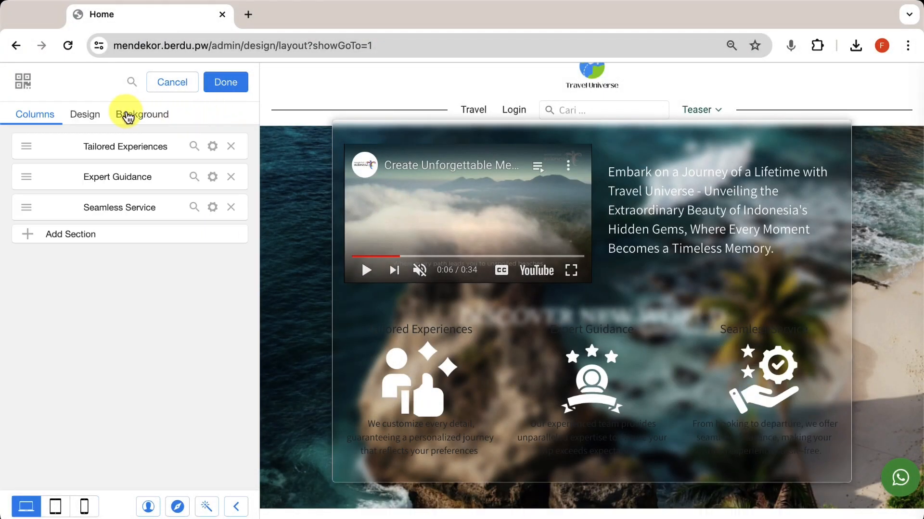
# Step: Make the feature columns' title and content text colours white
pyautogui.click(93, 116)
pyautogui.click(22, 144)
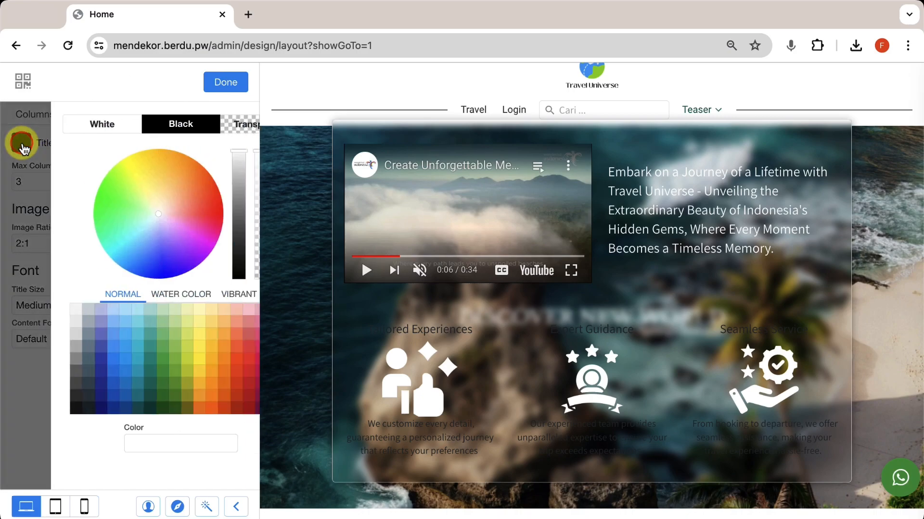
pyautogui.click(53, 124)
pyautogui.click(231, 85)
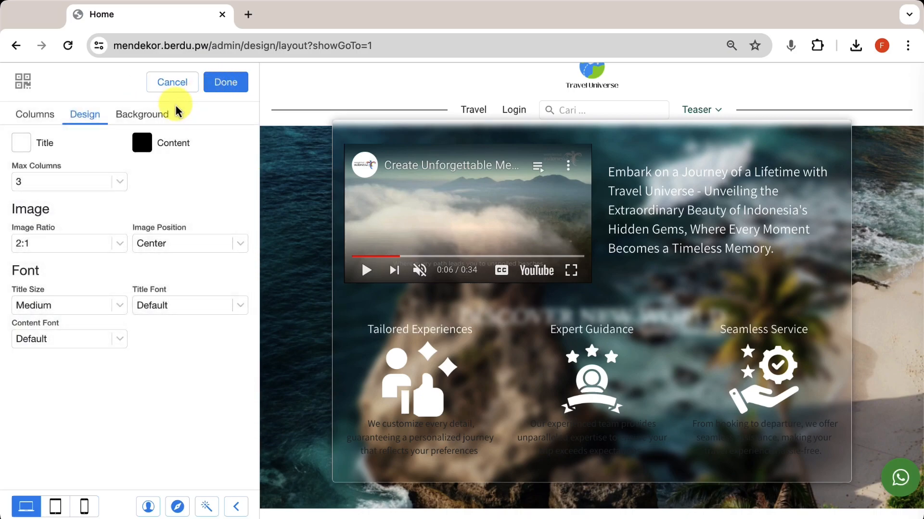
pyautogui.click(140, 142)
pyautogui.click(81, 129)
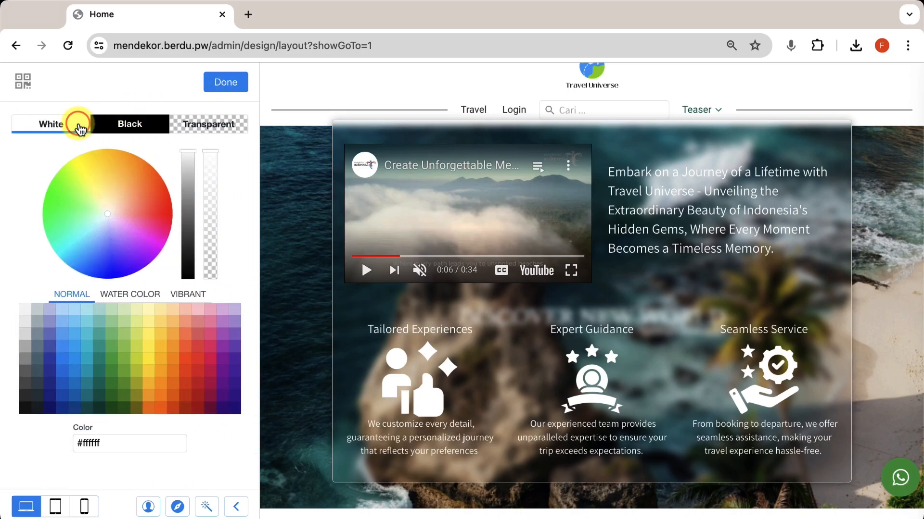
pyautogui.click(231, 85)
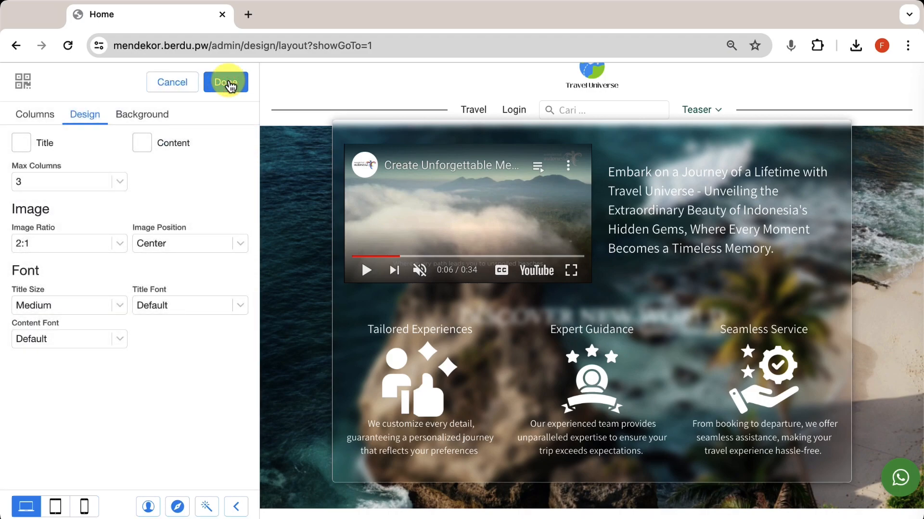
# Step: Set small Assistant-font column titles and a maximum of 4 columns per row
pyautogui.click(91, 305)
pyautogui.click(87, 290)
pyautogui.click(144, 302)
pyautogui.click(179, 120)
pyautogui.write('assi')
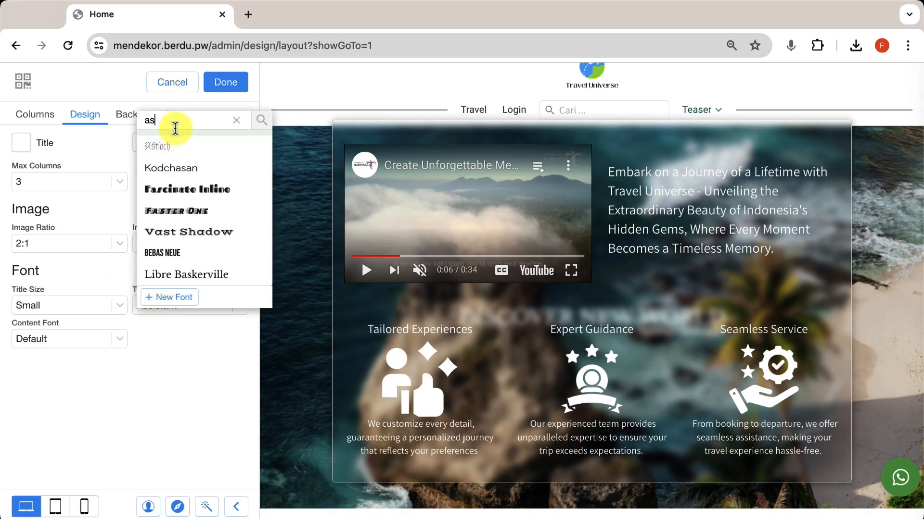
pyautogui.press('Return')
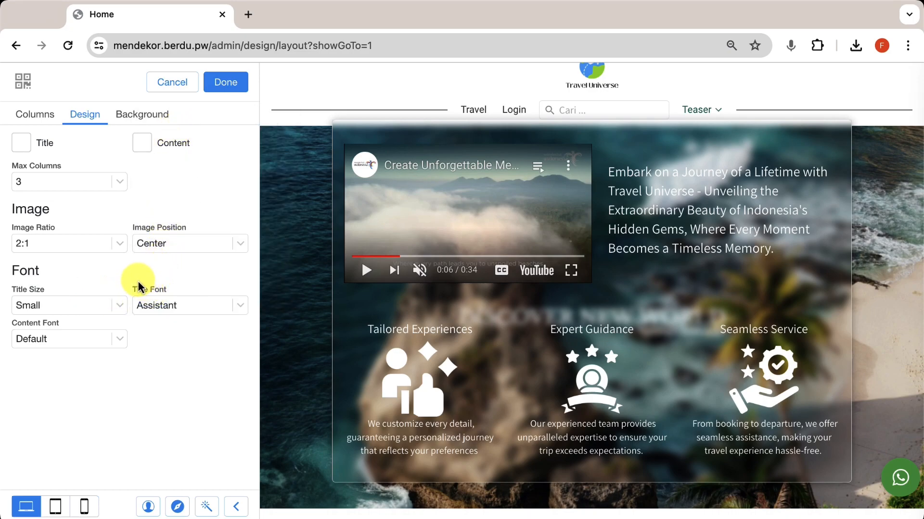
pyautogui.click(86, 183)
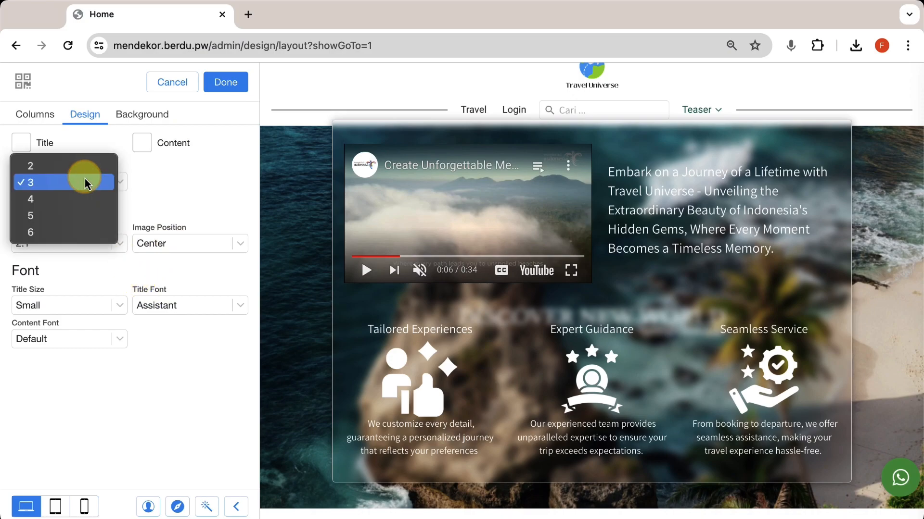
pyautogui.click(71, 199)
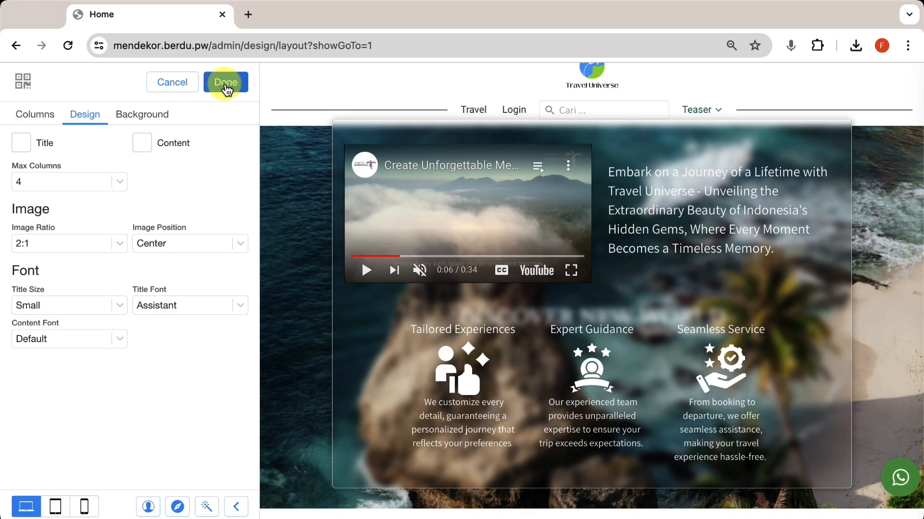
pyautogui.click(225, 83)
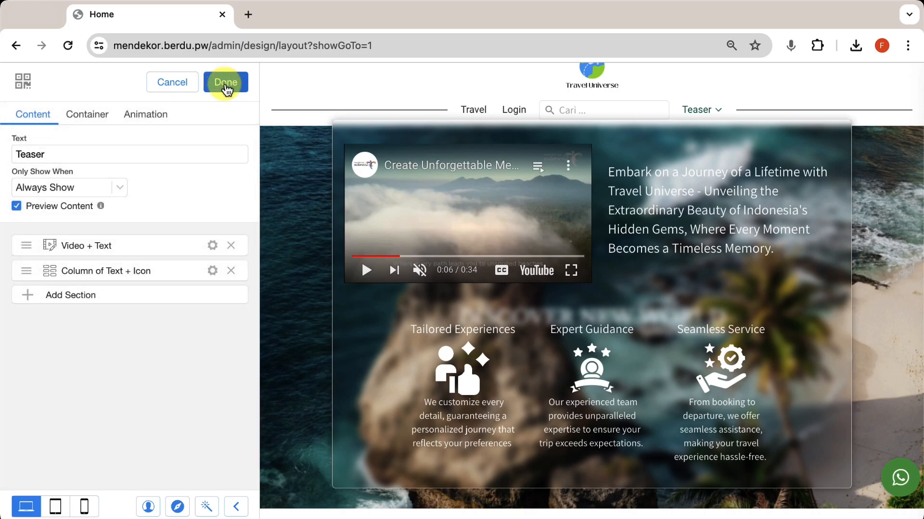
# Step: Browse the options for adding another section to the Teaser, then cancel without adding one
pyautogui.click(131, 296)
pyautogui.scroll(-15, 130, 380)
pyautogui.scroll(-15, 130, 380)
pyautogui.scroll(-10, 131, 380)
pyautogui.scroll(-2, 132, 382)
pyautogui.scroll(15, 133, 382)
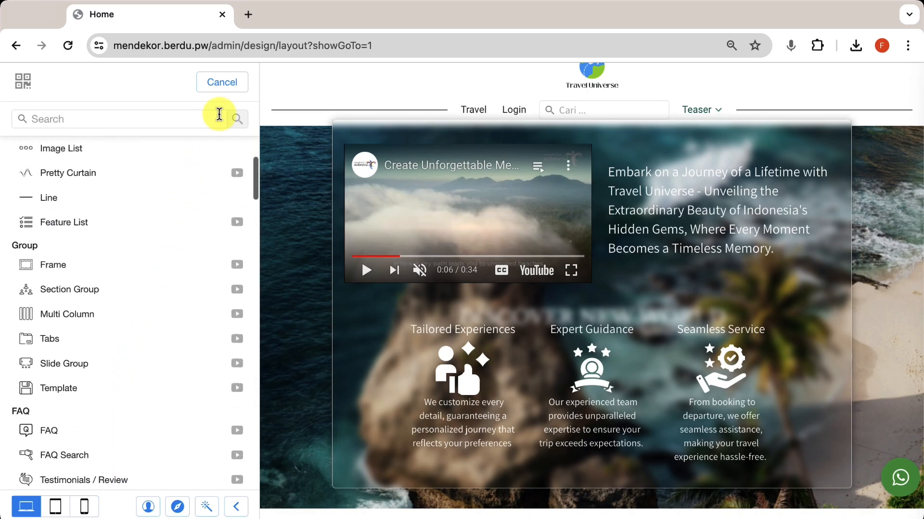
pyautogui.click(226, 84)
# Step: Finish editing the Teaser menu and navigation bar, save the layout, and view the live site
pyautogui.click(227, 84)
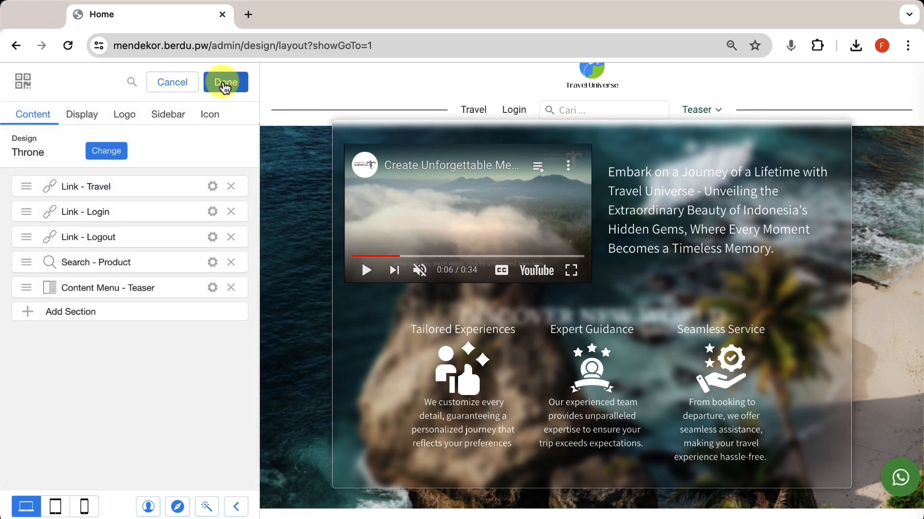
pyautogui.click(224, 86)
pyautogui.click(224, 84)
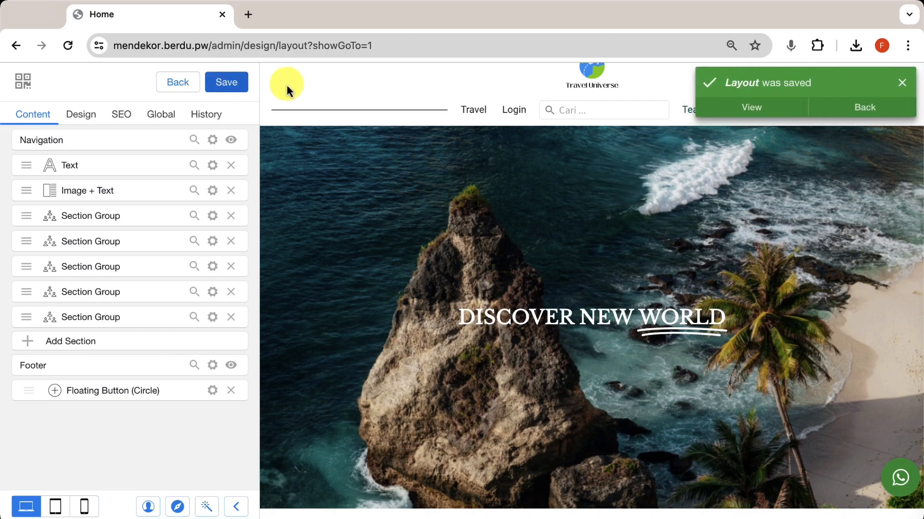
pyautogui.click(751, 108)
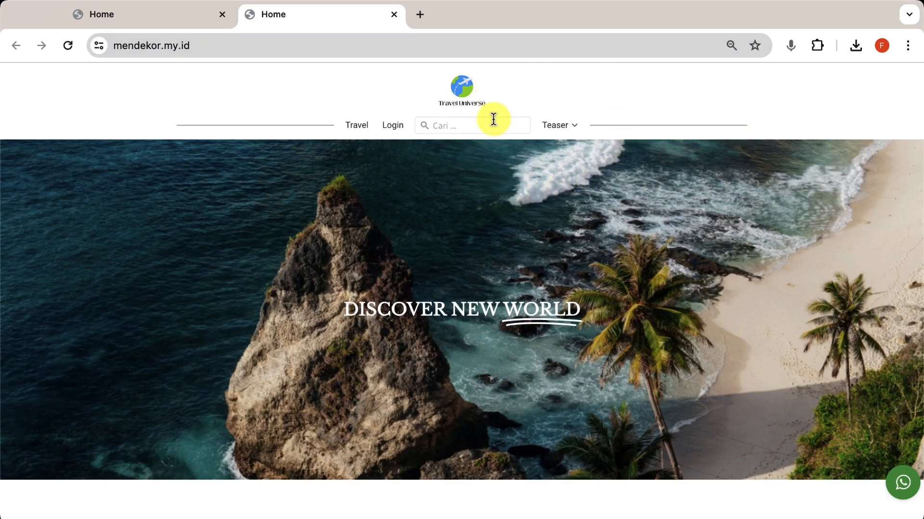
# Step: On the loaded mendekor.my.id site, bring up the Teaser dropdown in the navigation bar
pyautogui.moveTo(568, 128)
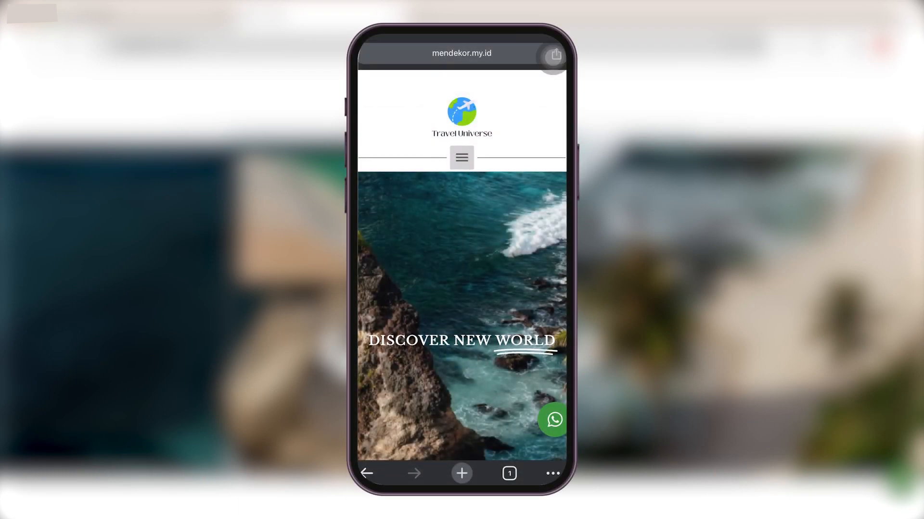
# Step: Open Teaser from the phone's hamburger menu and scroll through the video, promo text and feature columns
pyautogui.click(462, 158)
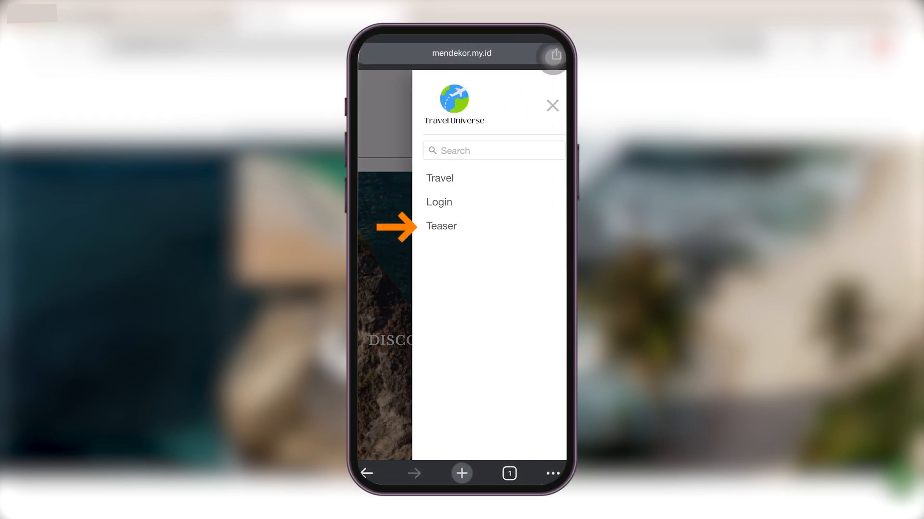
pyautogui.click(441, 226)
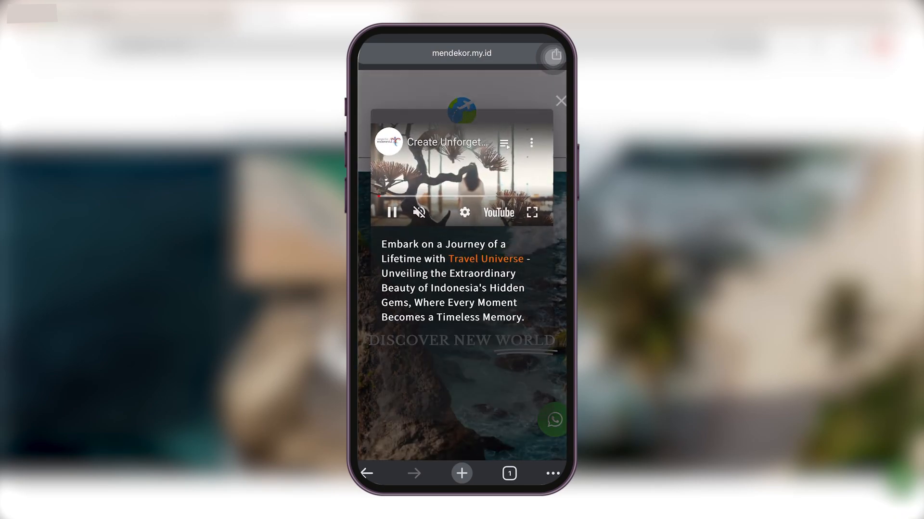
pyautogui.scroll(-10, 461, 289)
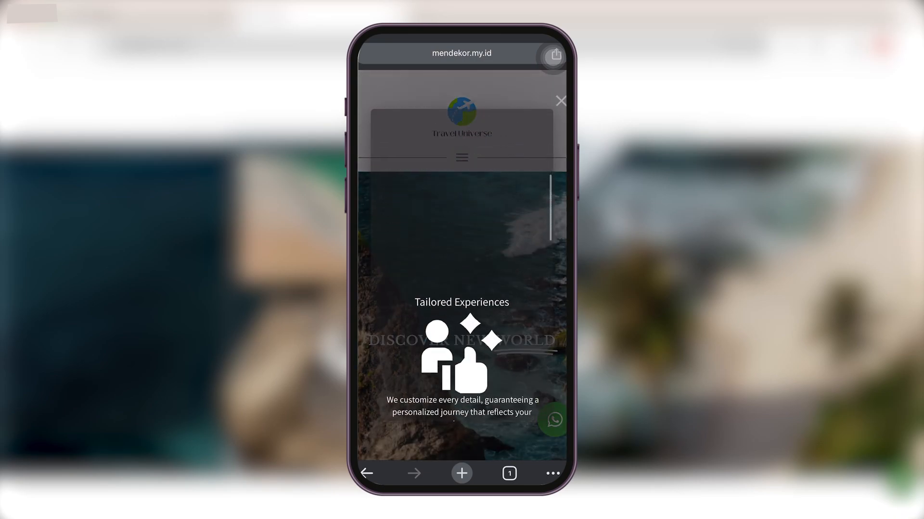
pyautogui.scroll(-10, 462, 289)
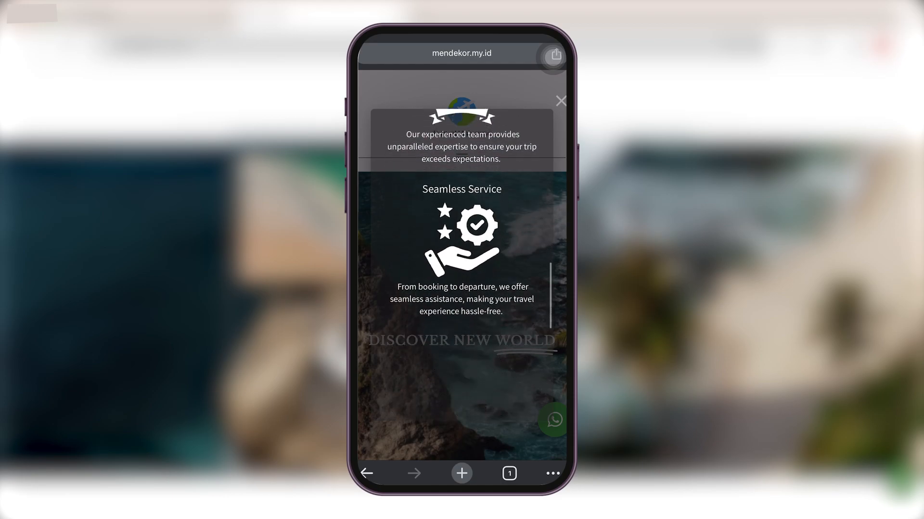
pyautogui.scroll(-5, 462, 288)
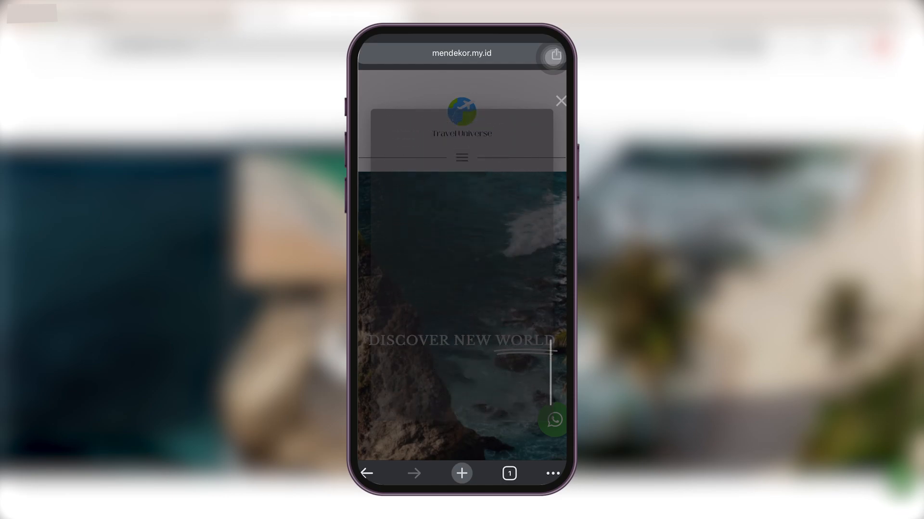